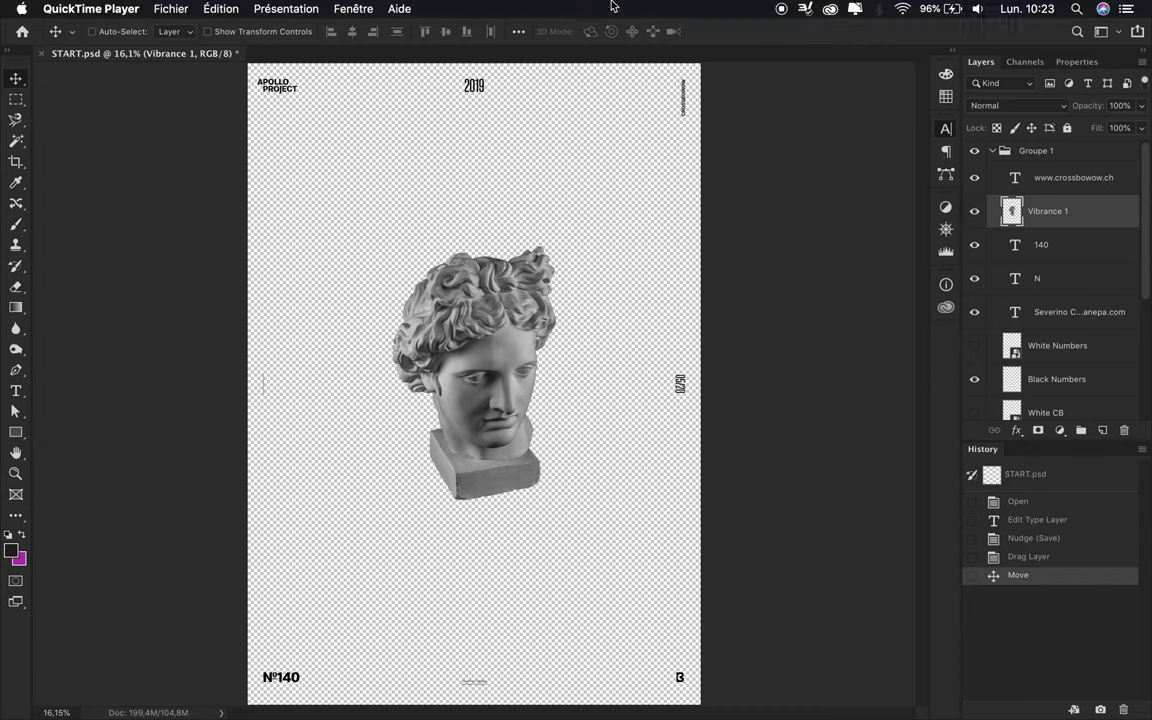
Draw a light rectangle covering the whole canvas above the background layer.
left_click(1032, 211)
key("u")
left_click(177, 31)
left_click(107, 100)
left_click_drag(693, 74, 254, 700)
Shrink the statue head and move it up the poster.
key("v")
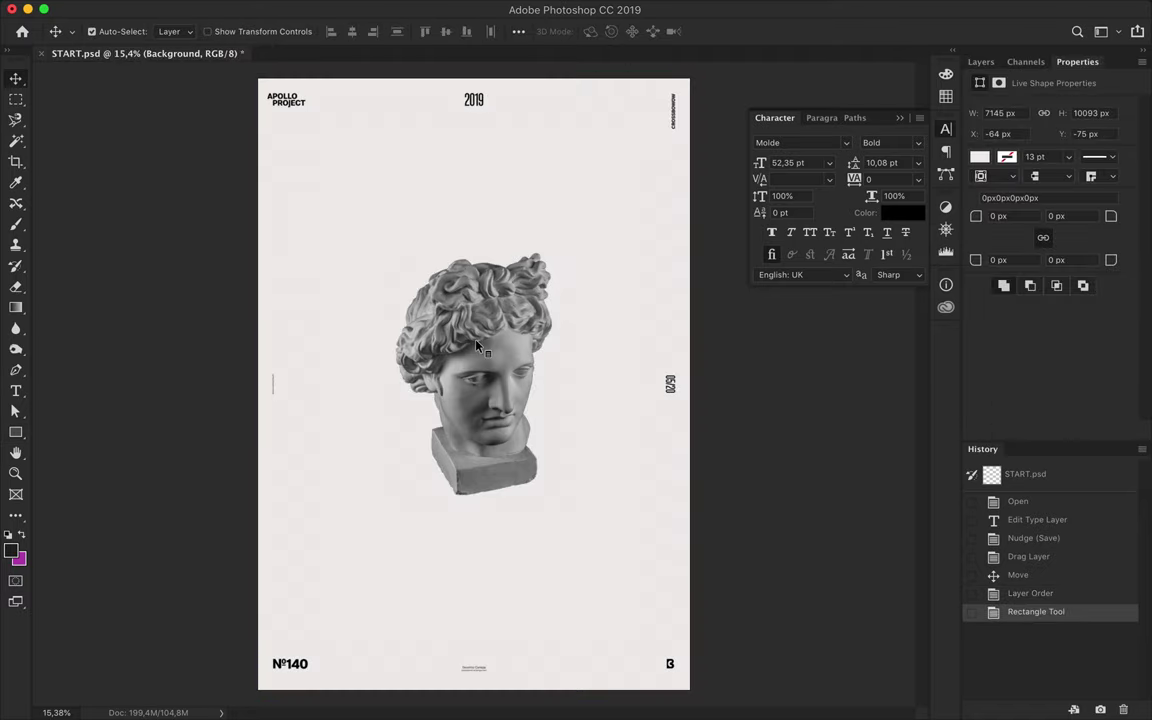
key("ctrl+t")
left_click_drag(548, 489, 520, 430)
left_click_drag(460, 400, 460, 250)
key("Return")
Add a column and row guide layout to the poster.
left_click(391, 10)
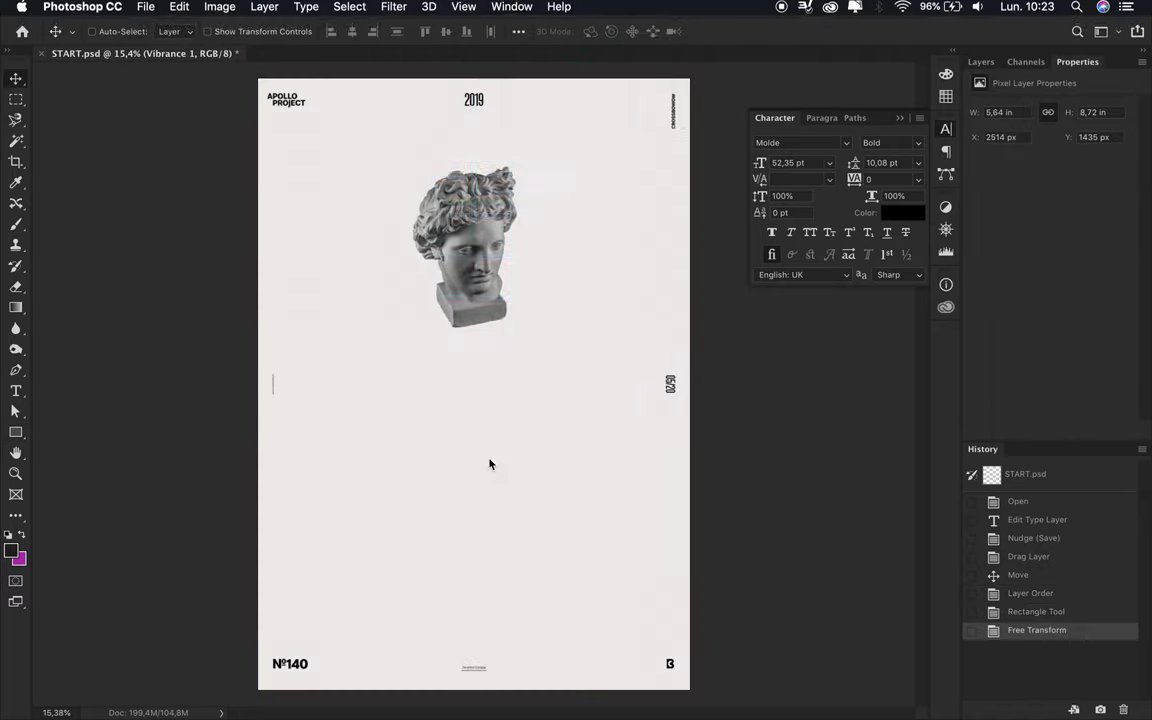
left_click(489, 465)
scroll(487, 287, "up", 3)
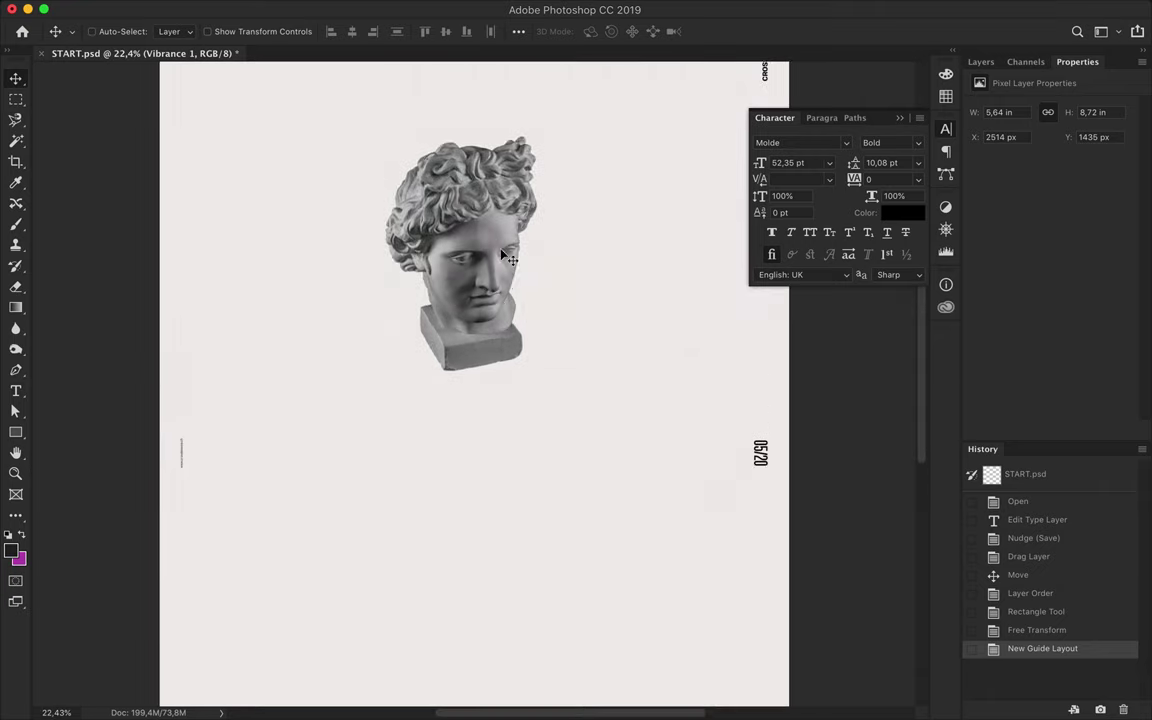
scroll(450, 223, "up", 2)
Duplicate the head twice, a 78% copy right and one left, both behind the original.
key("ctrl+t")
key("Return")
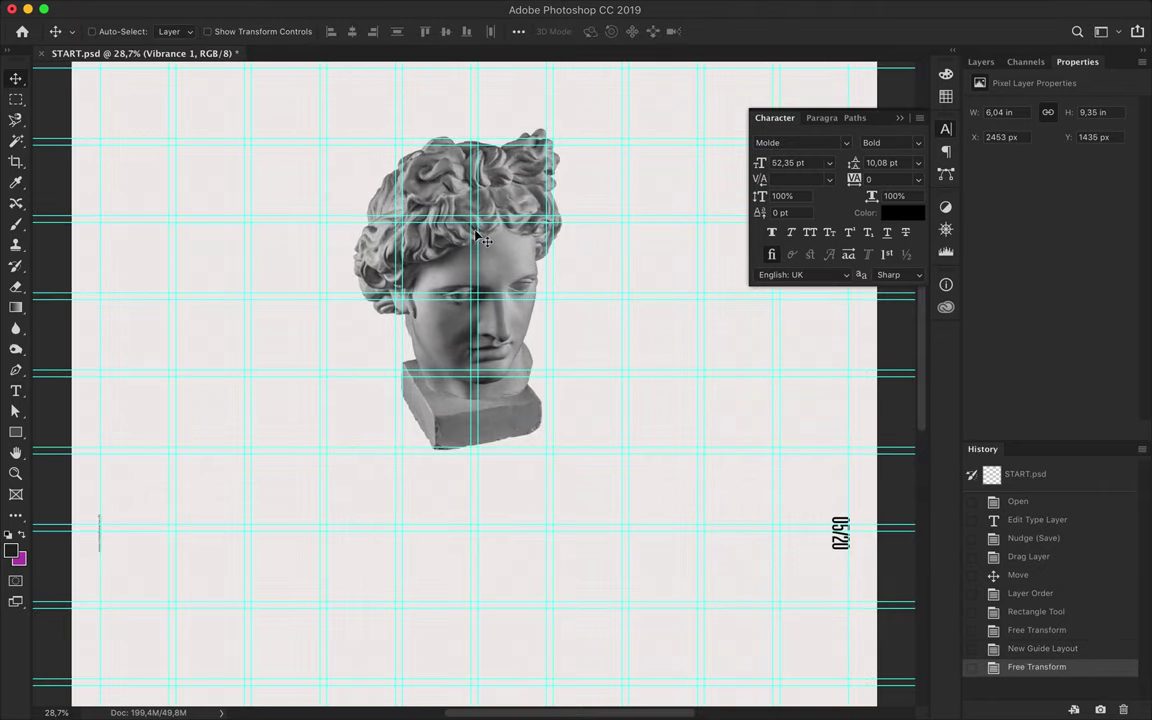
left_click_drag(457, 300, 515, 300)
key("ctrl+t")
left_click_drag(411, 123, 451, 156)
key("Return")
key("ctrl+[")
left_click_drag(537, 328, 388, 330)
key("ctrl+]")
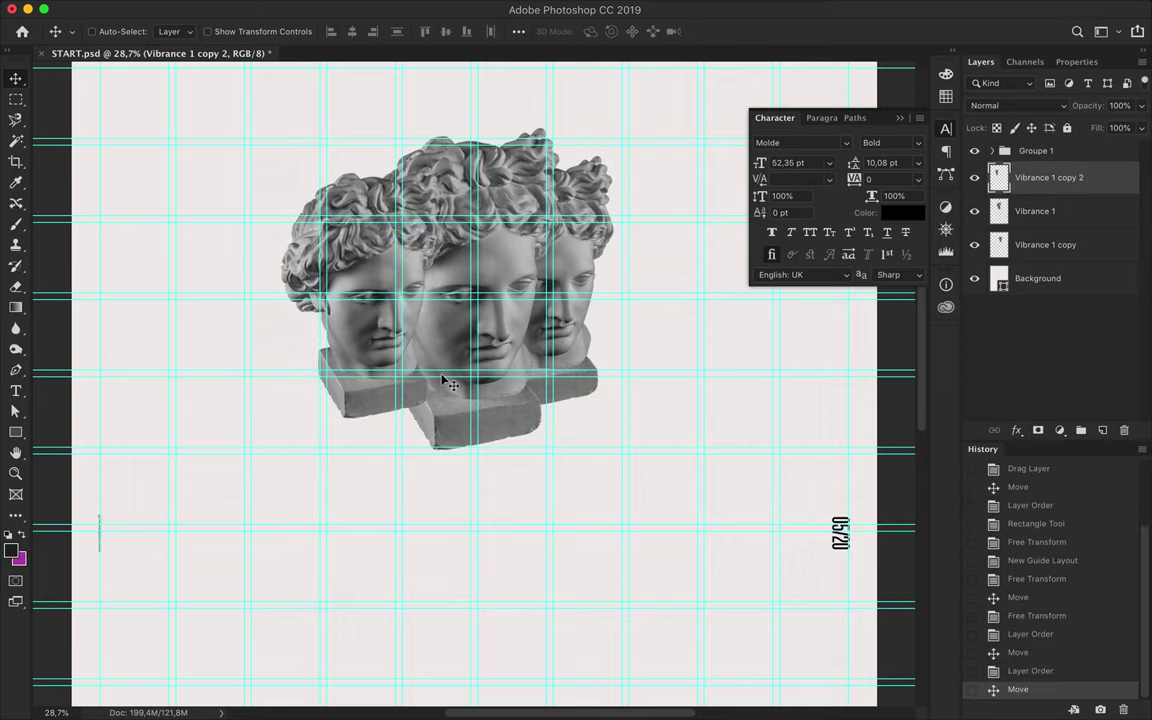
key("ctrl+0")
key("ctrl+semicolon")
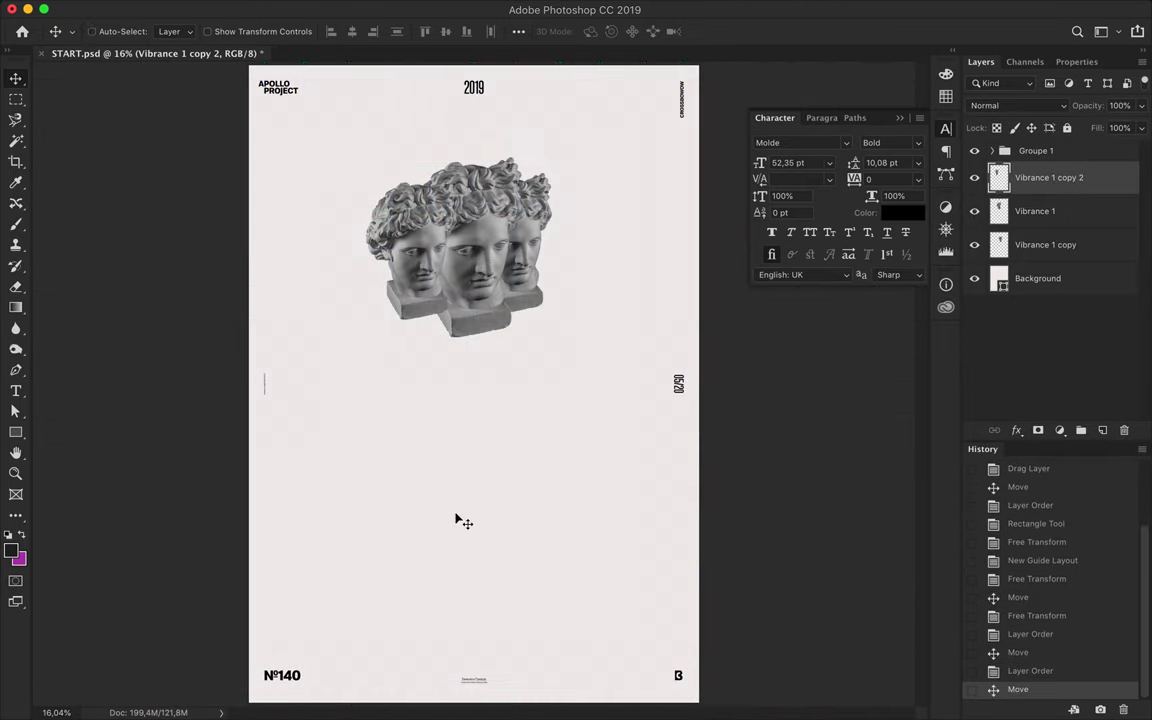
Type APOLLO below the heads in Light weight with 2400 tracking, centred horizontally.
key("t")
left_click(386, 398)
type("APO")
key("ctrl+Return")
key("v")
left_click(885, 143)
key("Up")
key("Up")
key("Up")
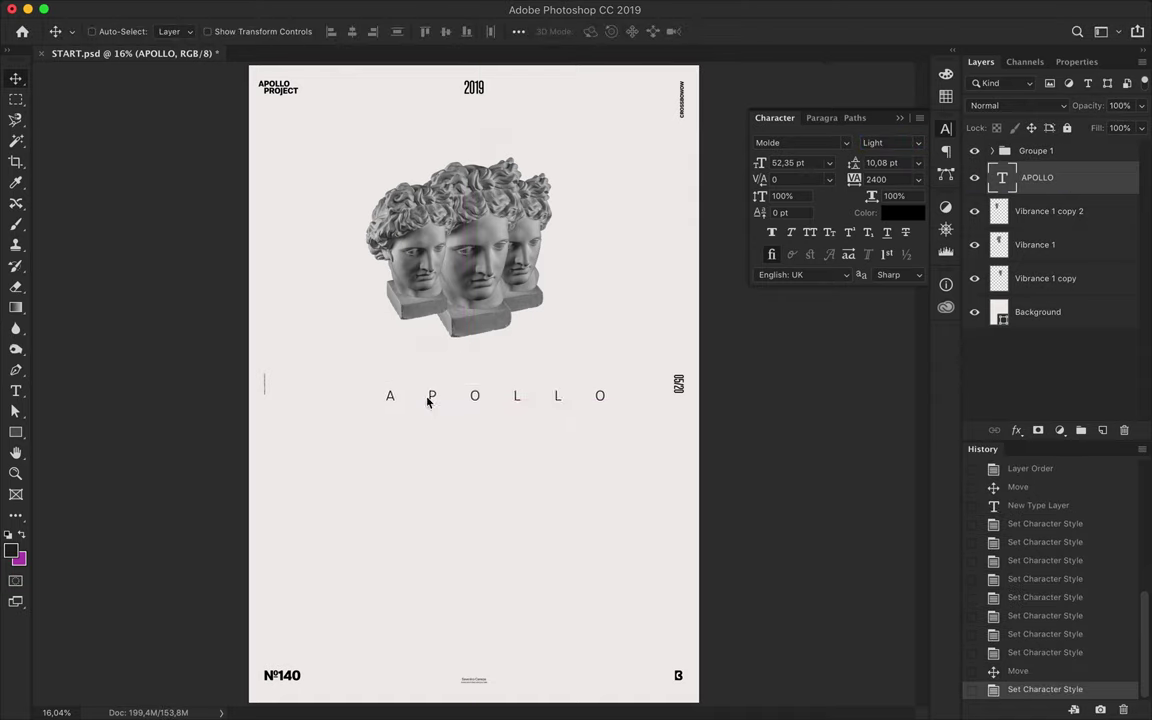
left_click_drag(448, 397, 449, 397)
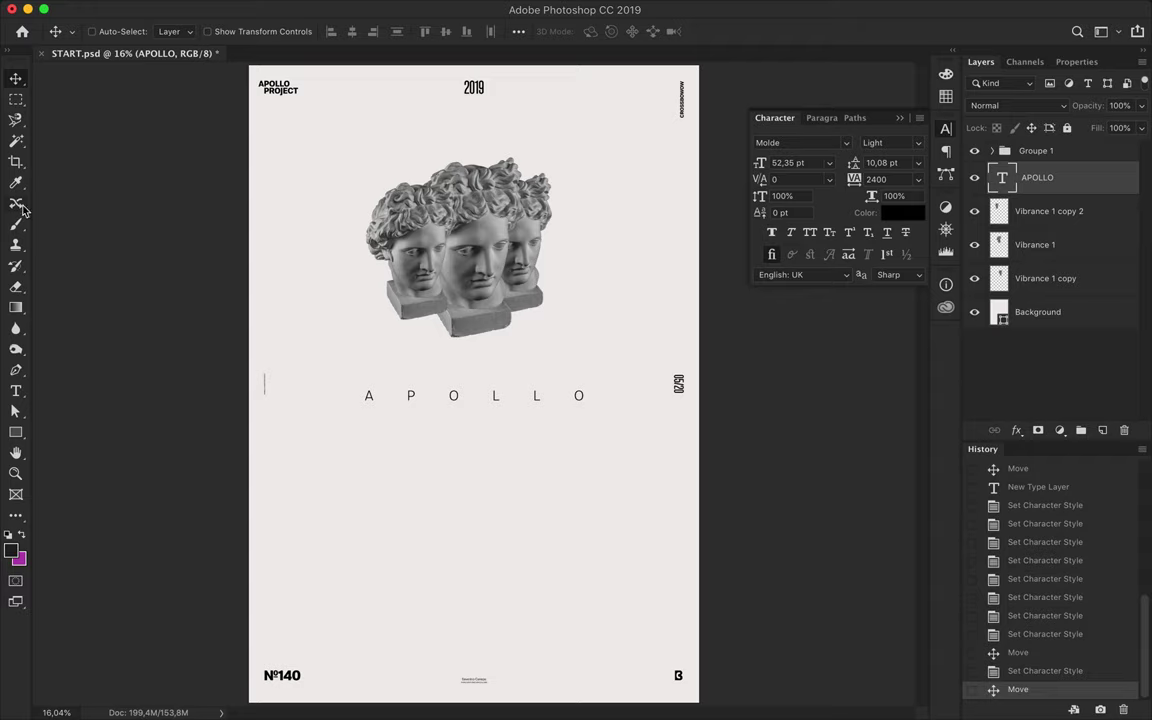
Draw a blue-purple-orange-yellow gradient-filled rectangle below APOLLO.
key("u")
left_click(177, 31)
left_click(183, 150)
left_click_drag(392, 495, 561, 617)
Free Transform the gradient rectangle into a triangle by dragging its corners.
key("ctrl+t")
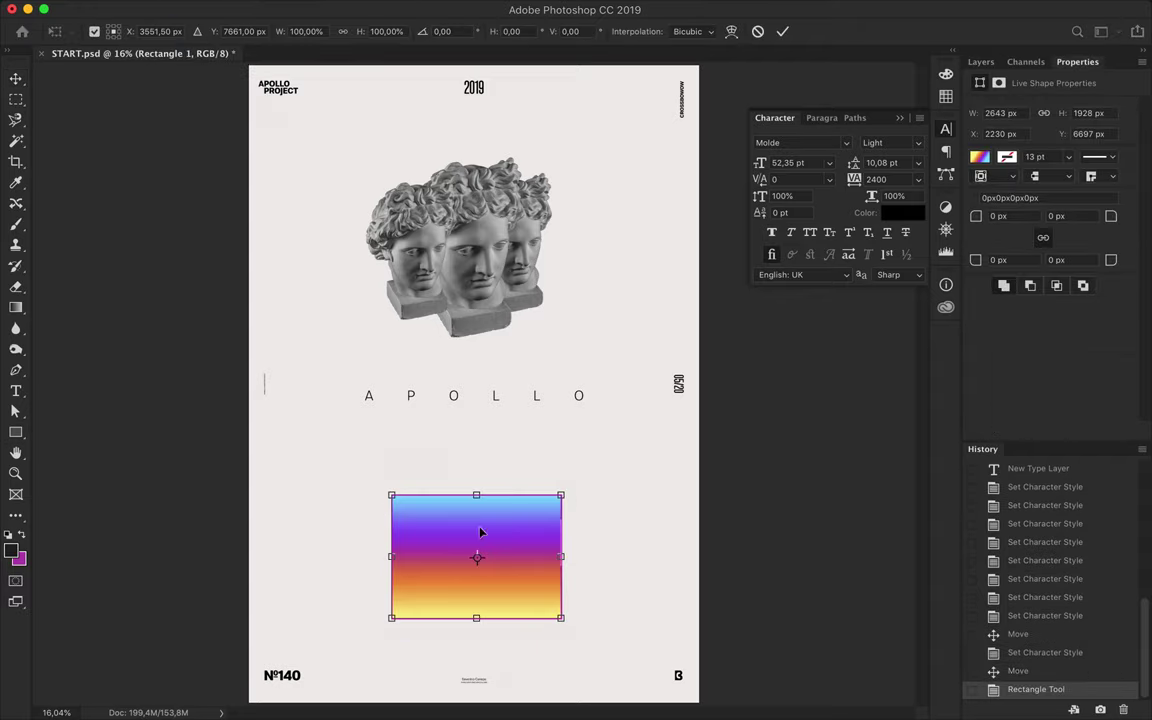
right_click(451, 523)
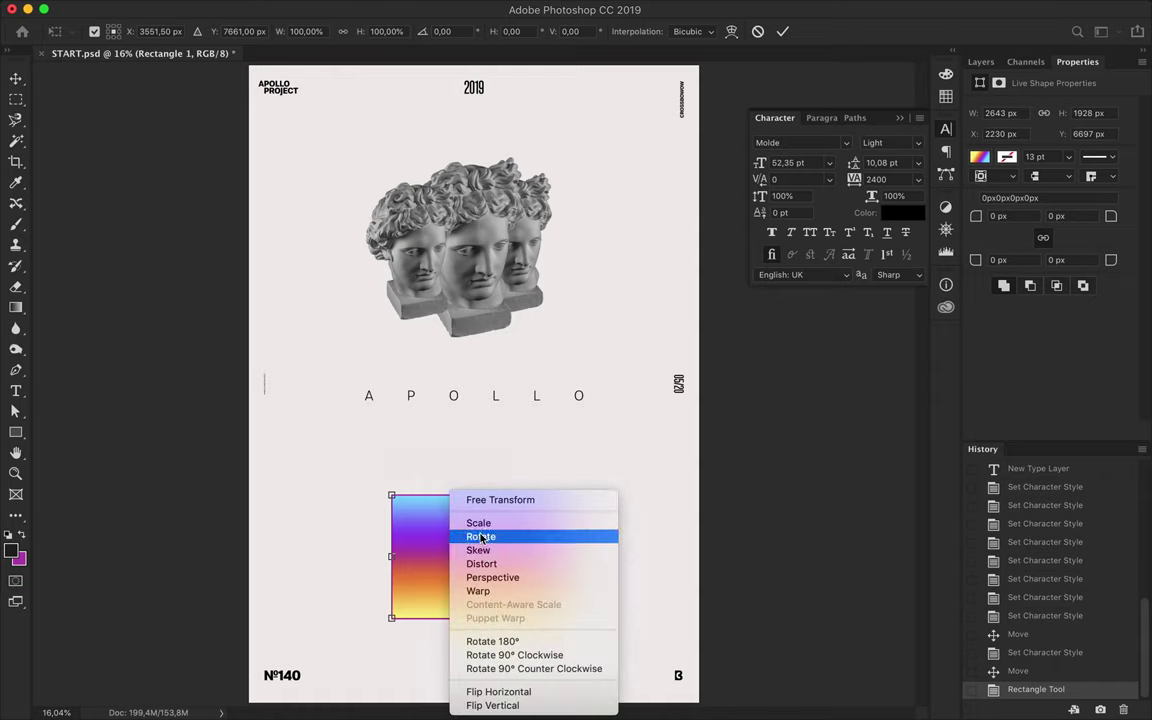
left_click(432, 519)
left_click_drag(561, 617, 462, 621)
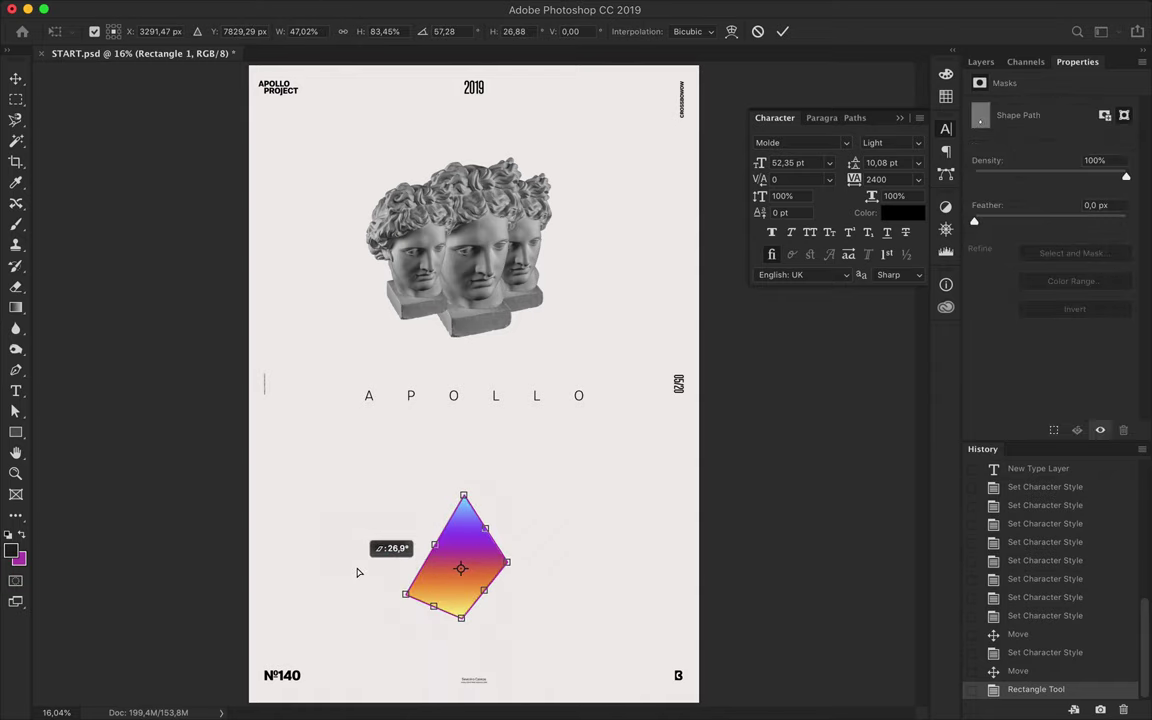
left_click_drag(334, 575, 328, 577)
left_click_drag(578, 567, 582, 580)
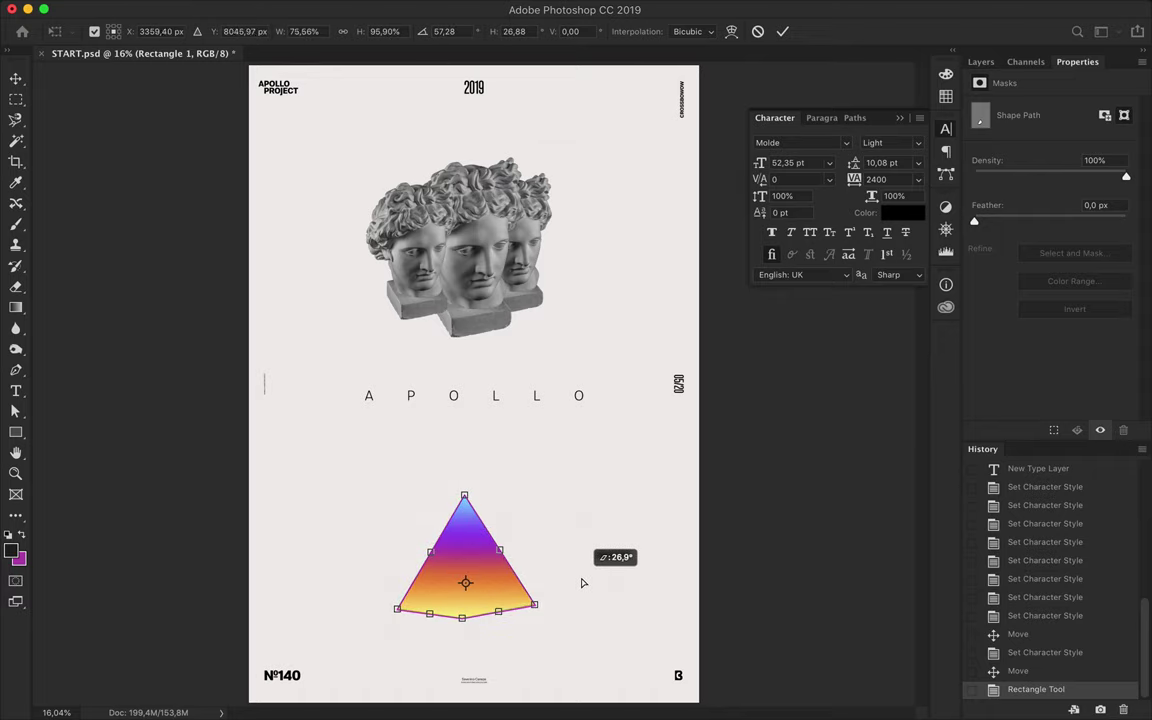
key("Return")
Refine the triangle's anchor points, showing the guides and nudging the bottom point down.
key("a")
left_click_drag(462, 617, 468, 622)
key("ctrl+apostrophe")
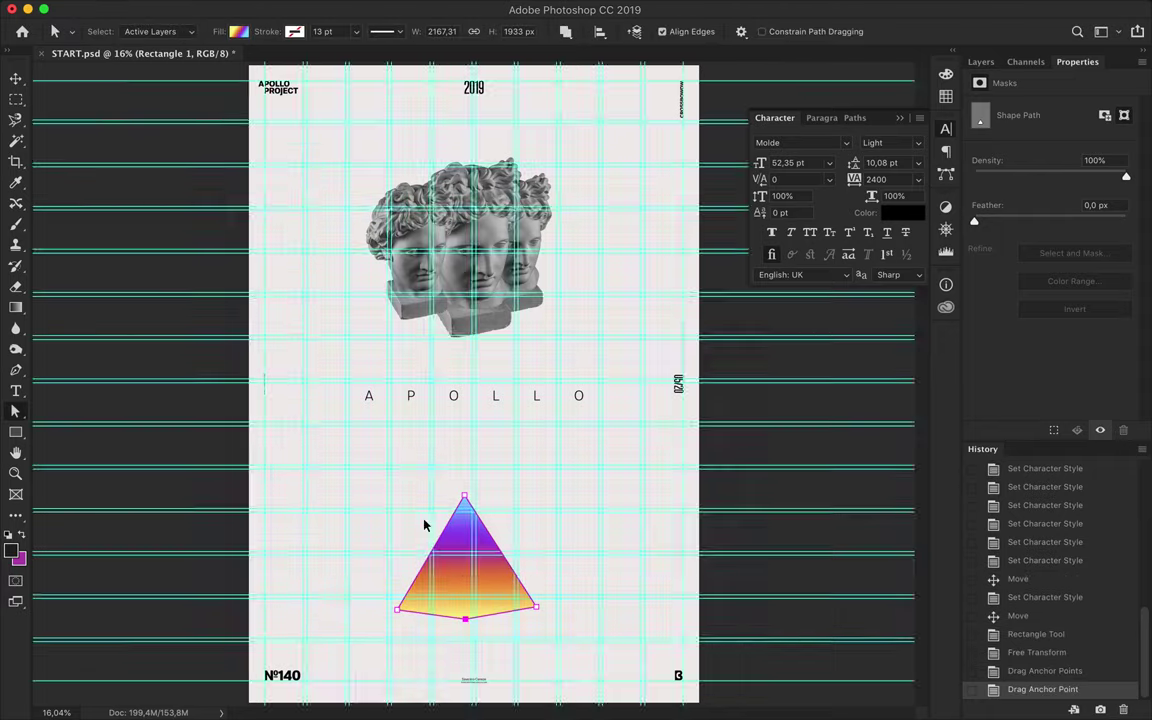
scroll(424, 521, "up", 3)
scroll(424, 521, "down", 3)
left_click_drag(424, 521, 442, 459)
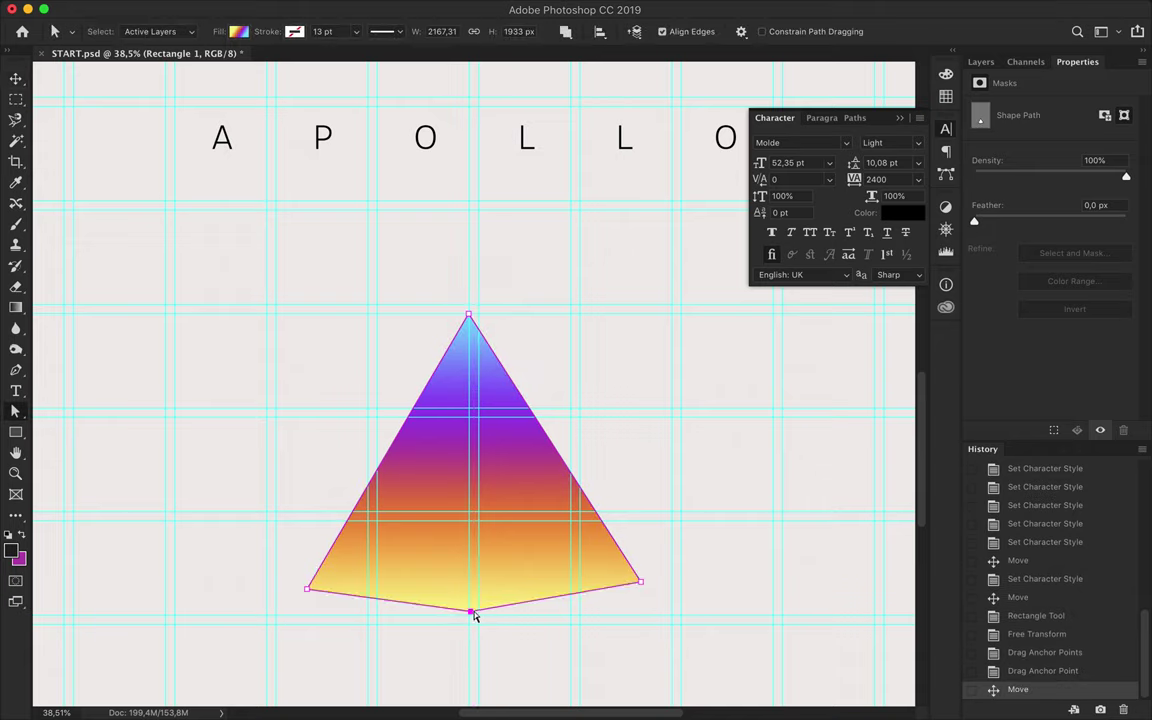
key("v")
scroll(661, 419, "up", 2)
scroll(506, 344, "up", 2)
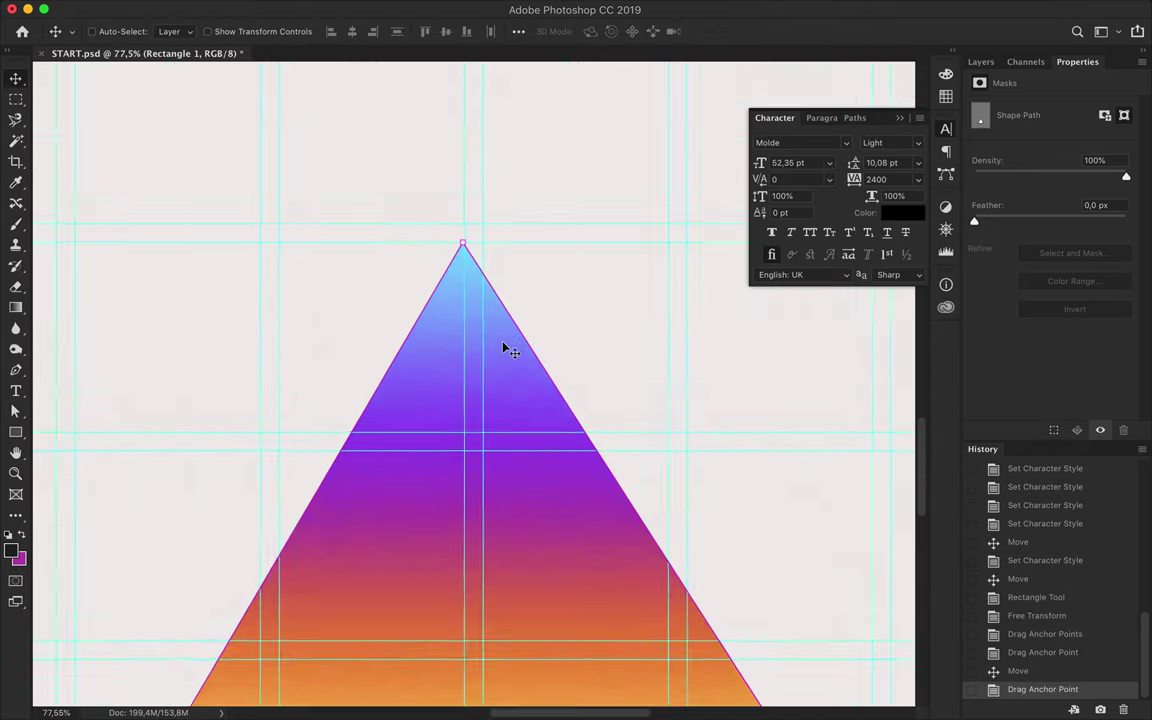
scroll(503, 347, "up", 3)
key("a")
key("Down")
key("ctrl+0")
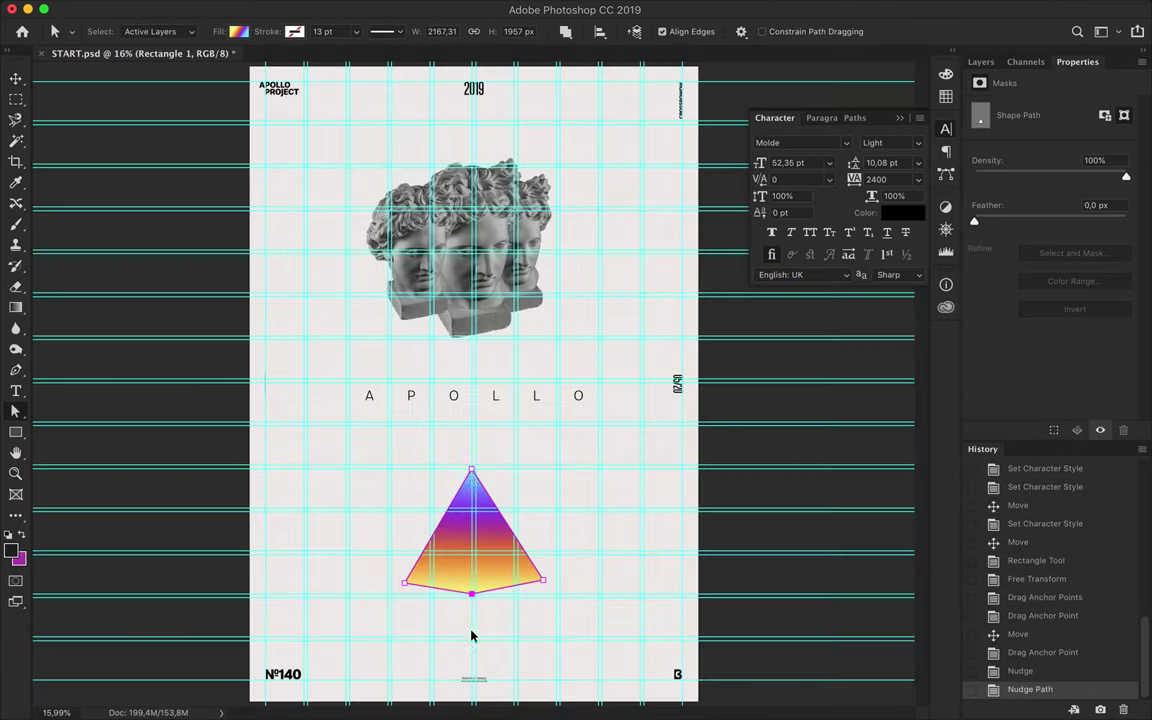
Drag the corner and tip anchors to form a wide, flat diamond.
left_click_drag(393, 542, 392, 533)
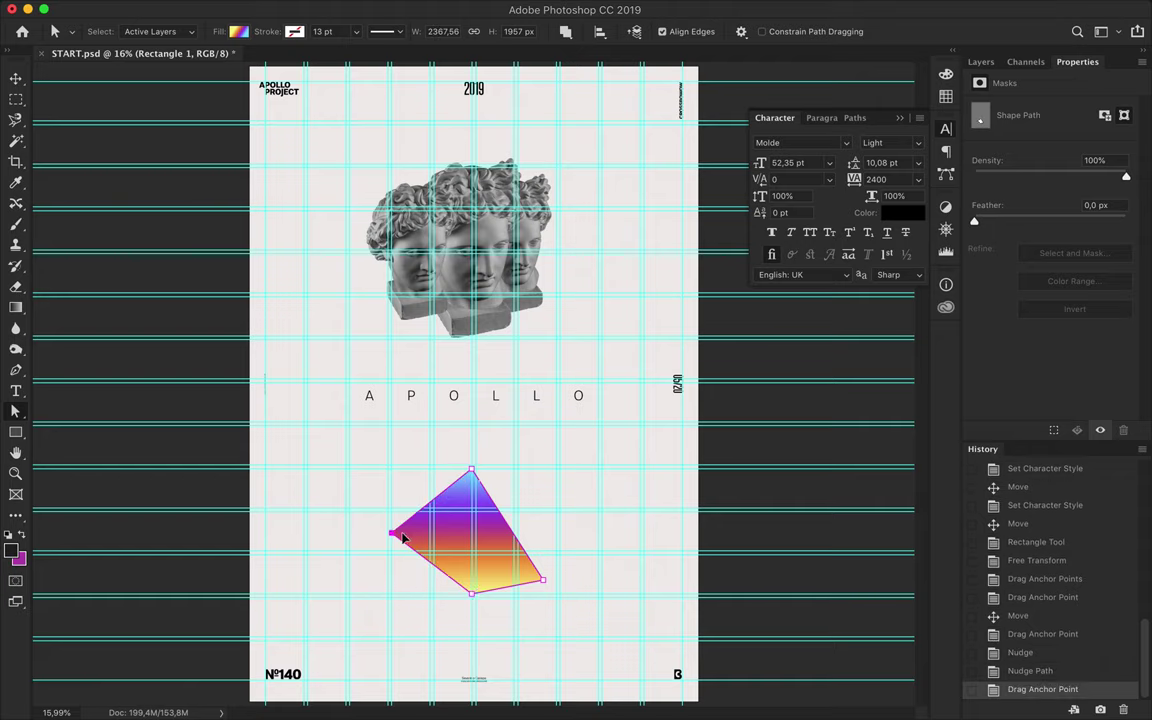
left_click_drag(549, 531, 556, 531)
left_click_drag(473, 428, 472, 426)
left_click_drag(391, 533, 389, 513)
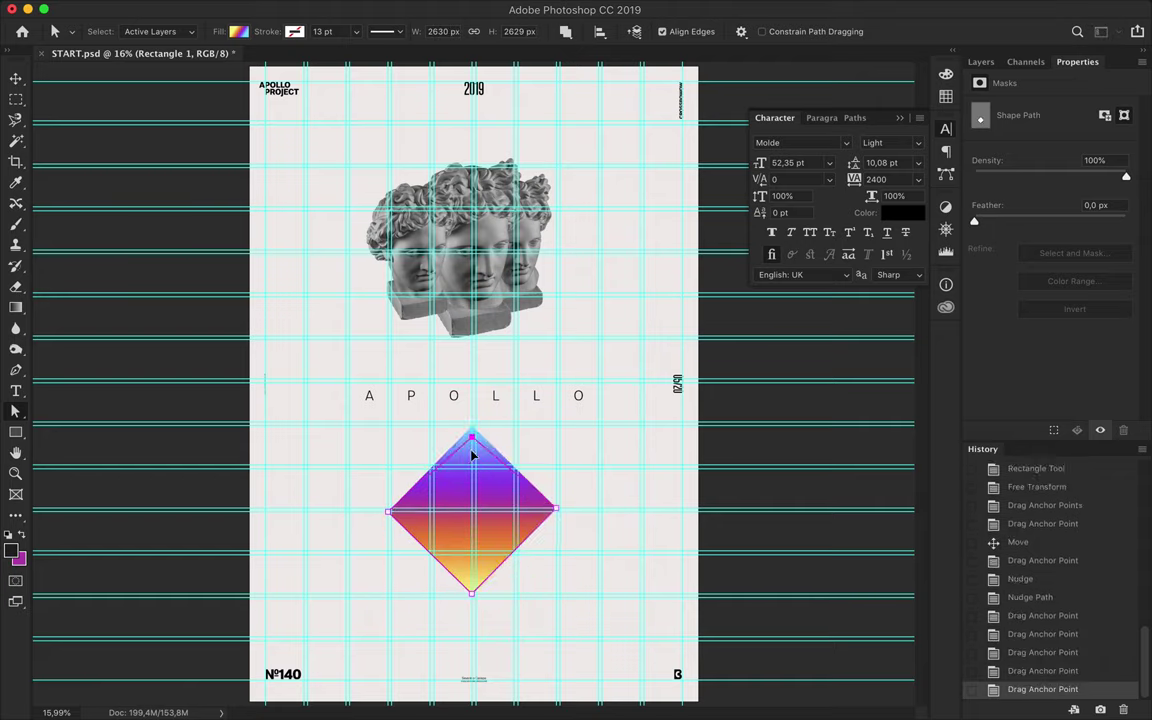
left_click_drag(472, 428, 472, 469)
left_click_drag(475, 553, 473, 551)
Move the gradient diamond down toward the bottom of the poster.
scroll(481, 501, "up", 3)
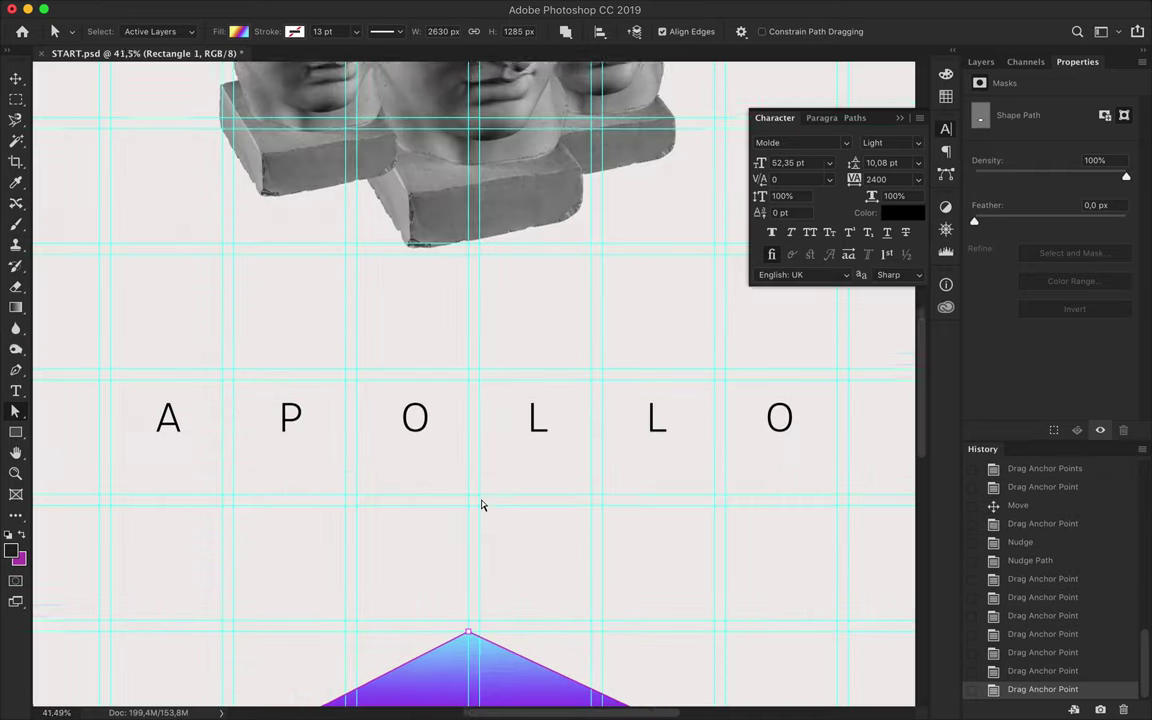
scroll(481, 501, "up", 2)
key("ctrl+minus")
key("ctrl+minus")
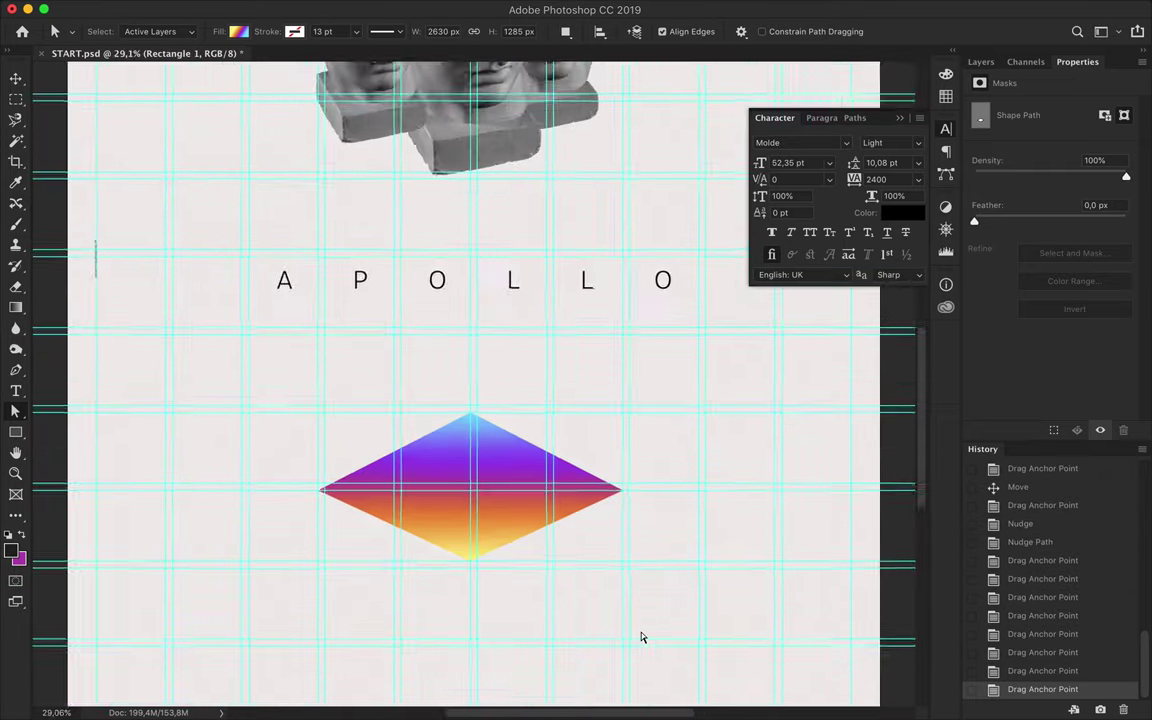
key("ctrl+minus")
key("v")
mouse_move(471, 458)
left_mouse_down()
mouse_move(477, 546)
mouse_move(475, 532)
left_mouse_up()
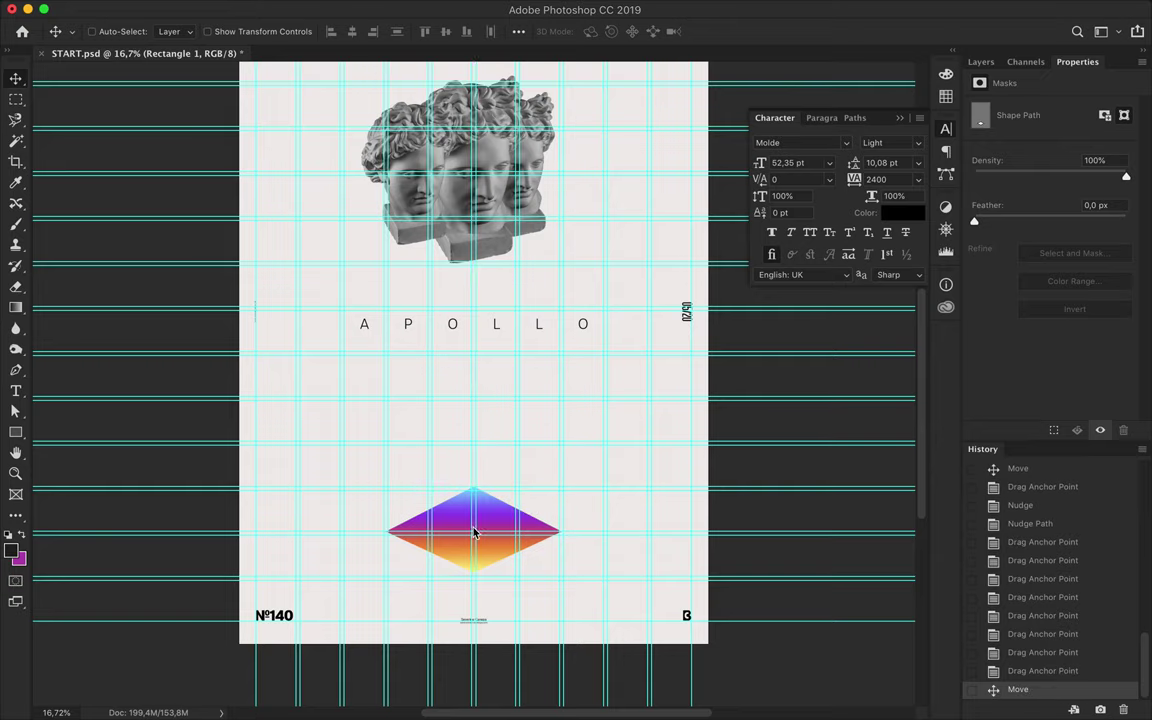
Move the diamond further down and duplicate it onto the statue heads.
left_click_drag(505, 465, 470, 476)
key("ctrl+0")
left_click(475, 411, "ctrl")
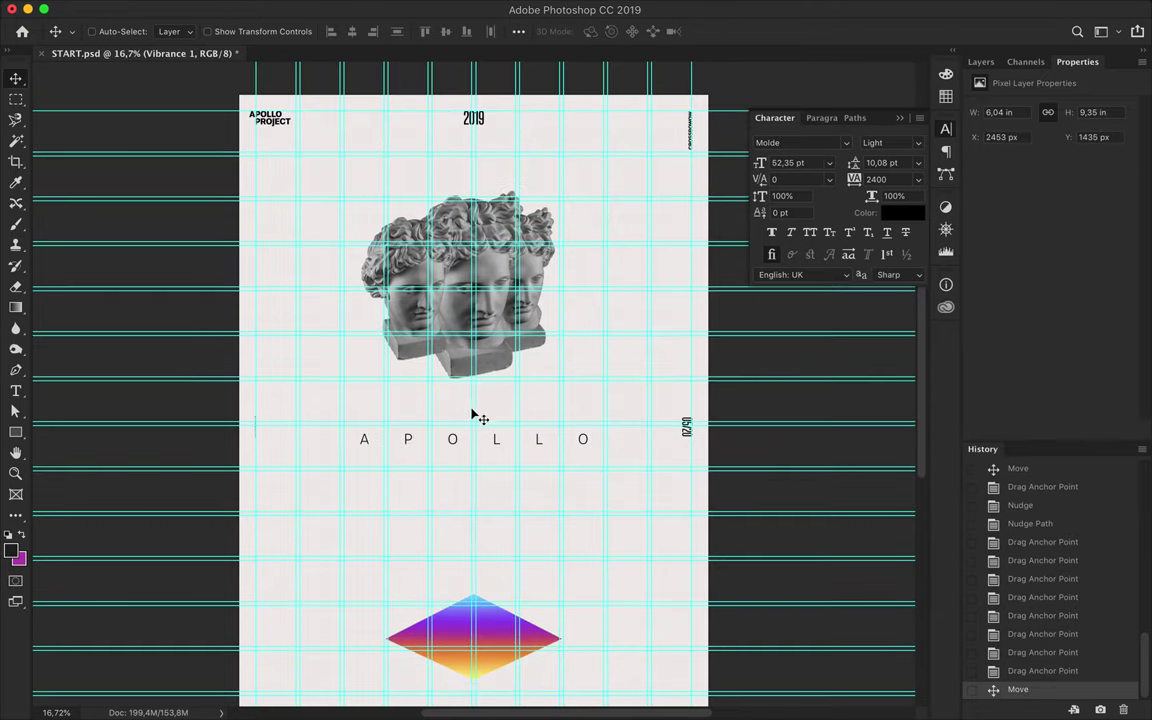
left_click_drag(474, 580, 474, 258)
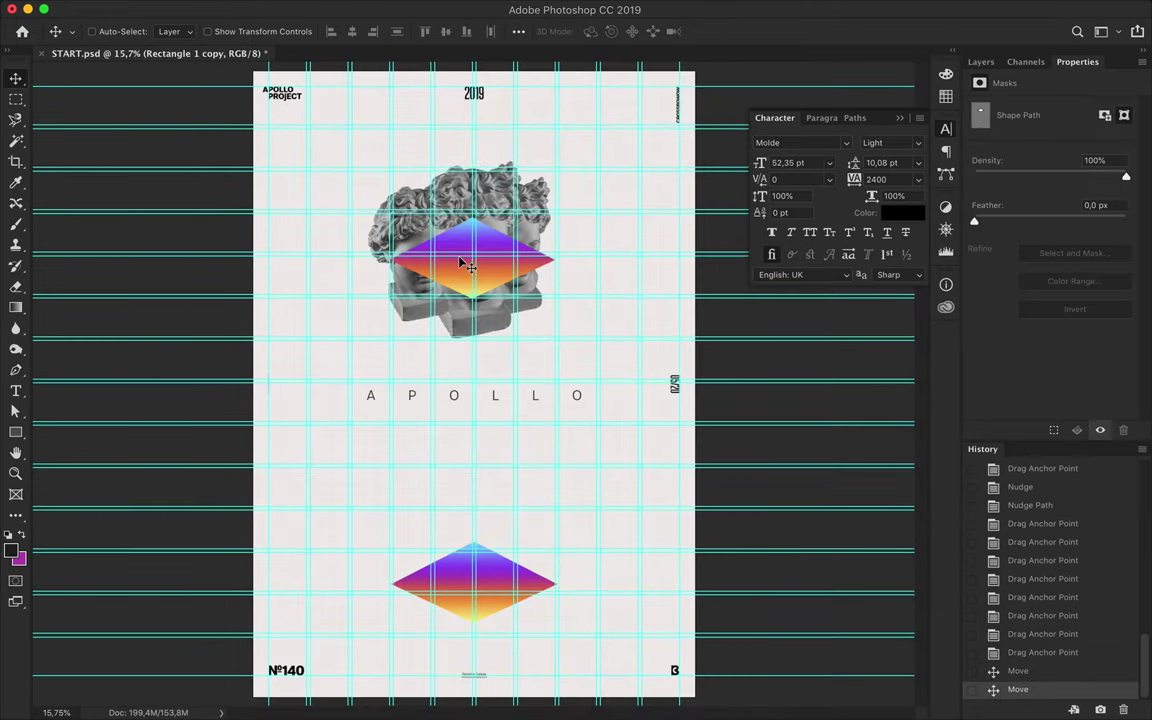
Give the copied diamond no fill and a black 43 pt outline.
key("a")
left_click(238, 31)
left_click(162, 60)
left_click(294, 31)
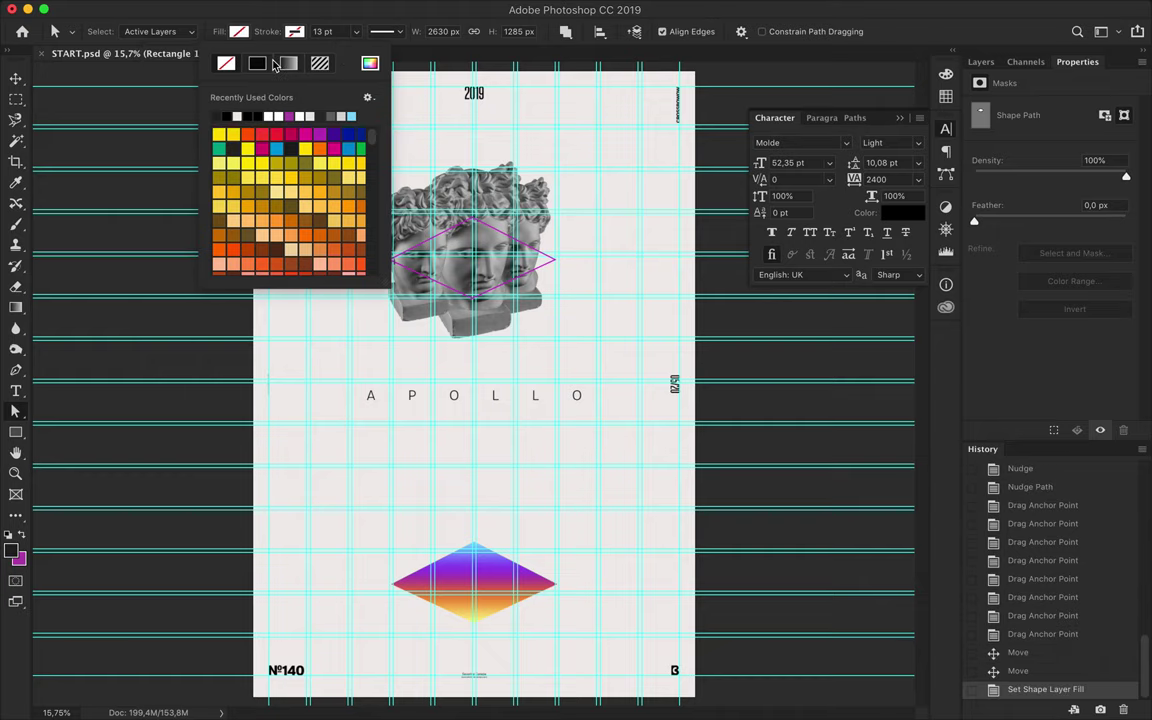
left_click(336, 29)
type("43")
key("Return")
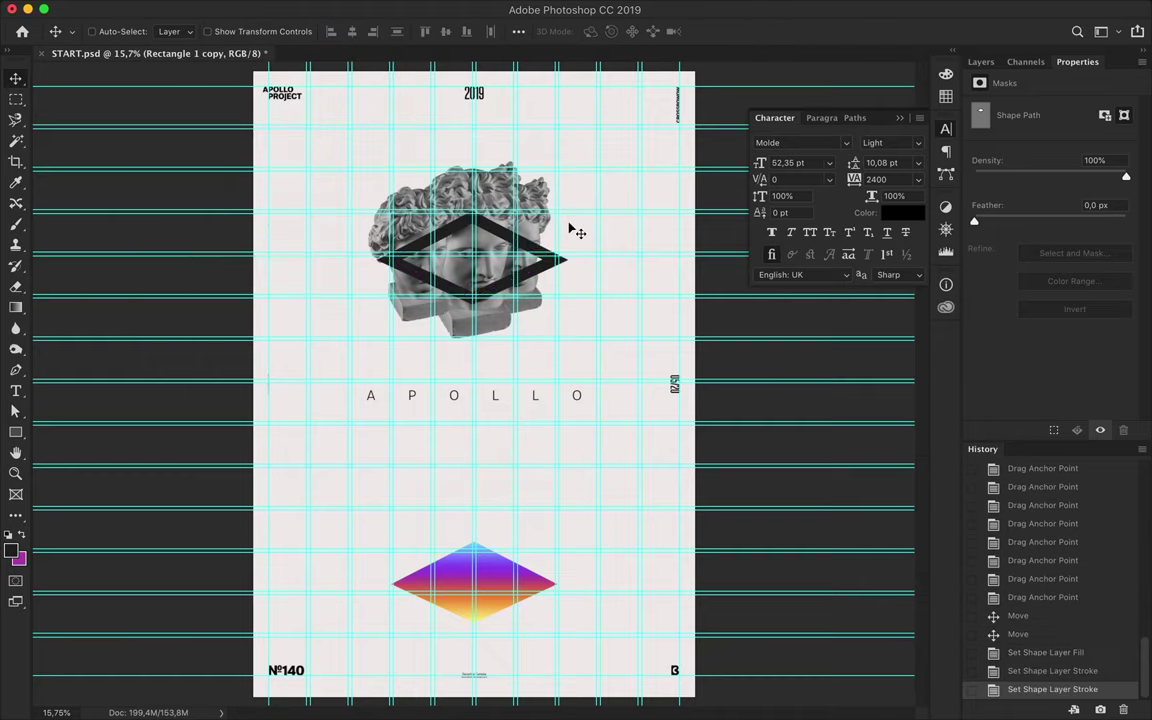
scroll(571, 229, "up", 2)
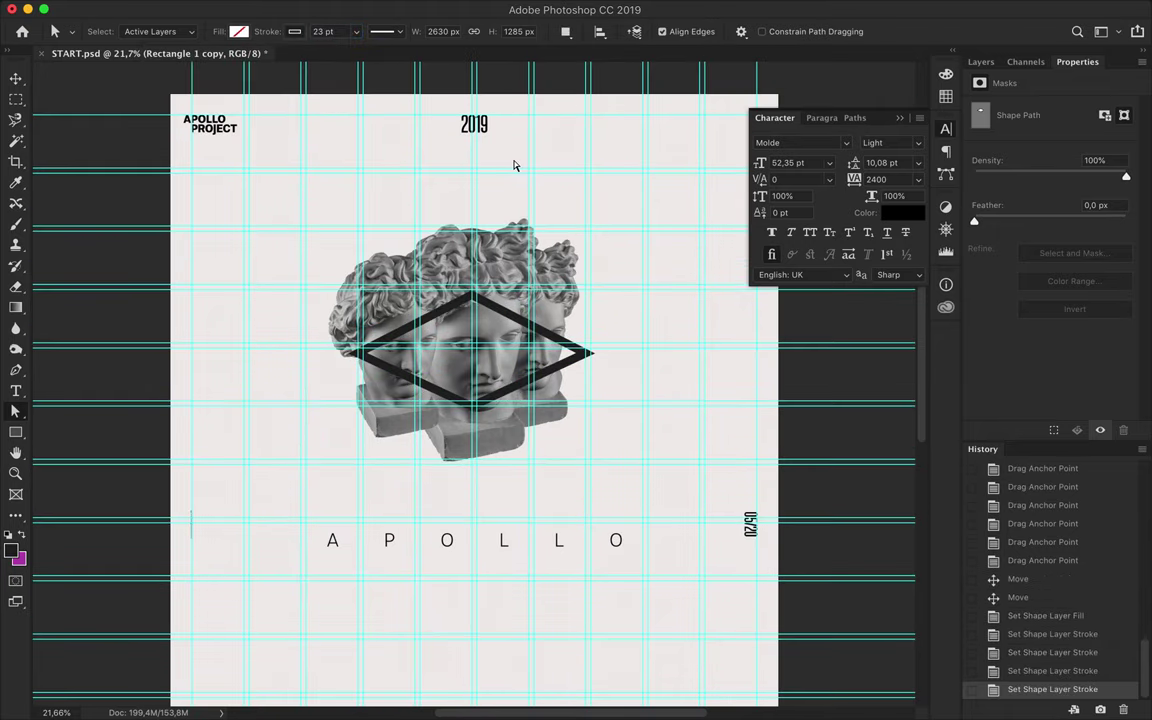
Enlarge the diamond outline, then delete the outline layer.
key("v")
scroll(514, 165, "down", 1)
key("ctrl+t")
left_click_drag(572, 404, 638, 437)
key("Return")
scroll(600, 368, "down", 1)
key("Delete")
Offset the heads slightly right, centre APOLLO horizontally and vertically, and nudge the gradient diamond up.
left_click_drag(532, 229, 541, 230)
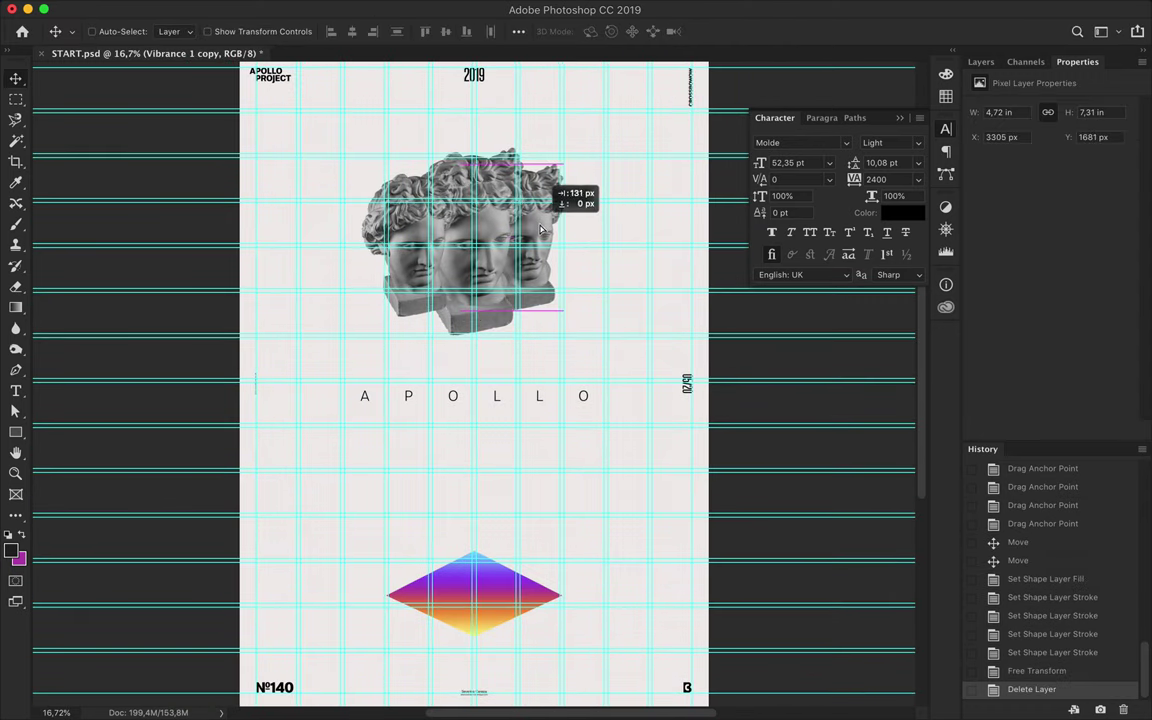
left_click(538, 400)
left_click(518, 31)
left_click(560, 175)
left_click(398, 36)
scroll(502, 222, "down", 2)
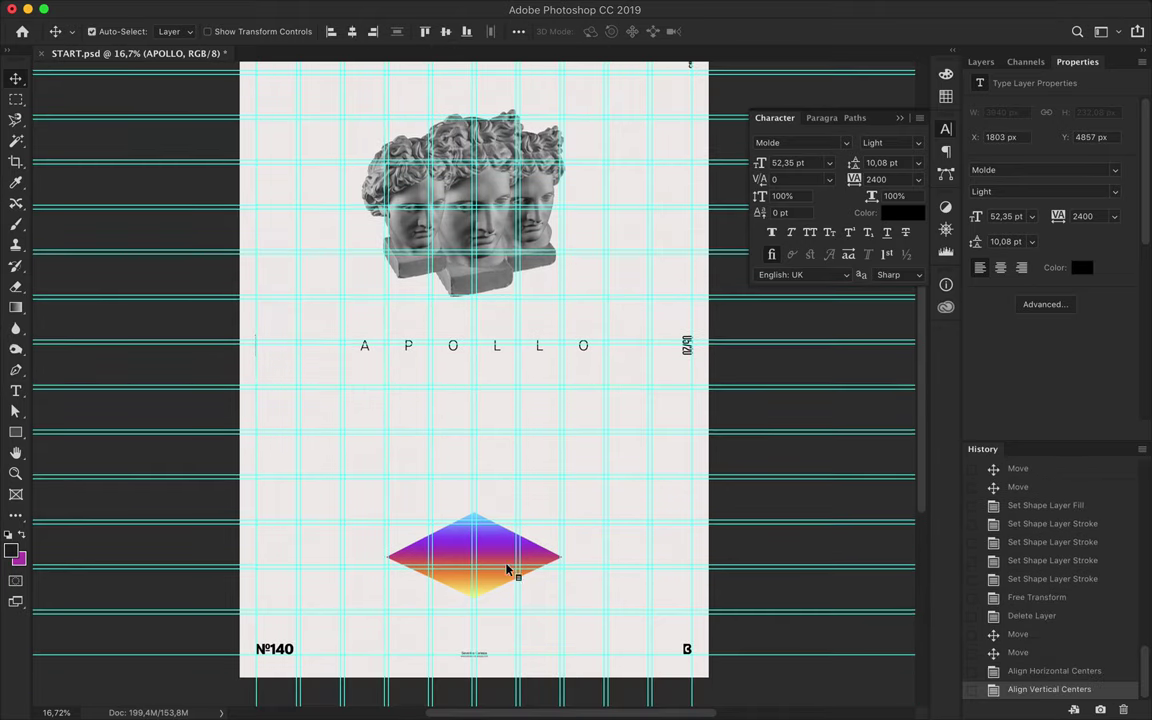
left_click(505, 558, "ctrl")
key("shift+Up")
Duplicate the gradient diamond into the bottom-left corner at about double size.
left_click_drag(443, 562, 264, 657)
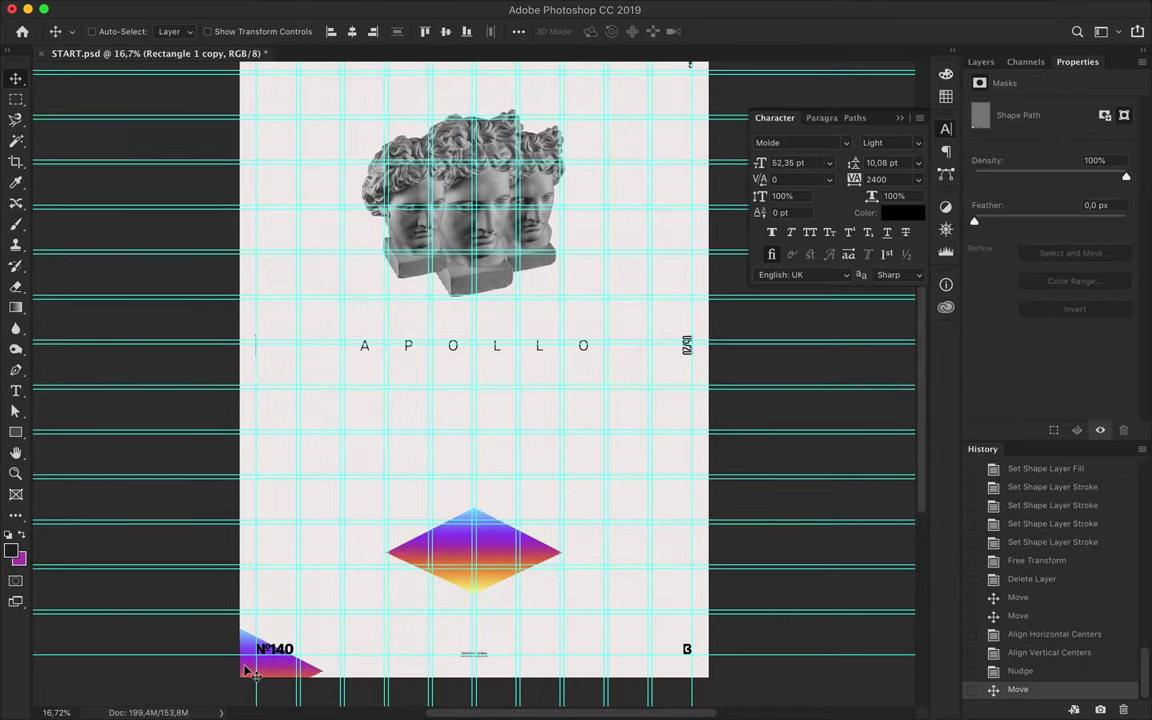
key("ctrl+t")
left_click_drag(177, 614, 87, 571)
left_click_drag(355, 648, 335, 668)
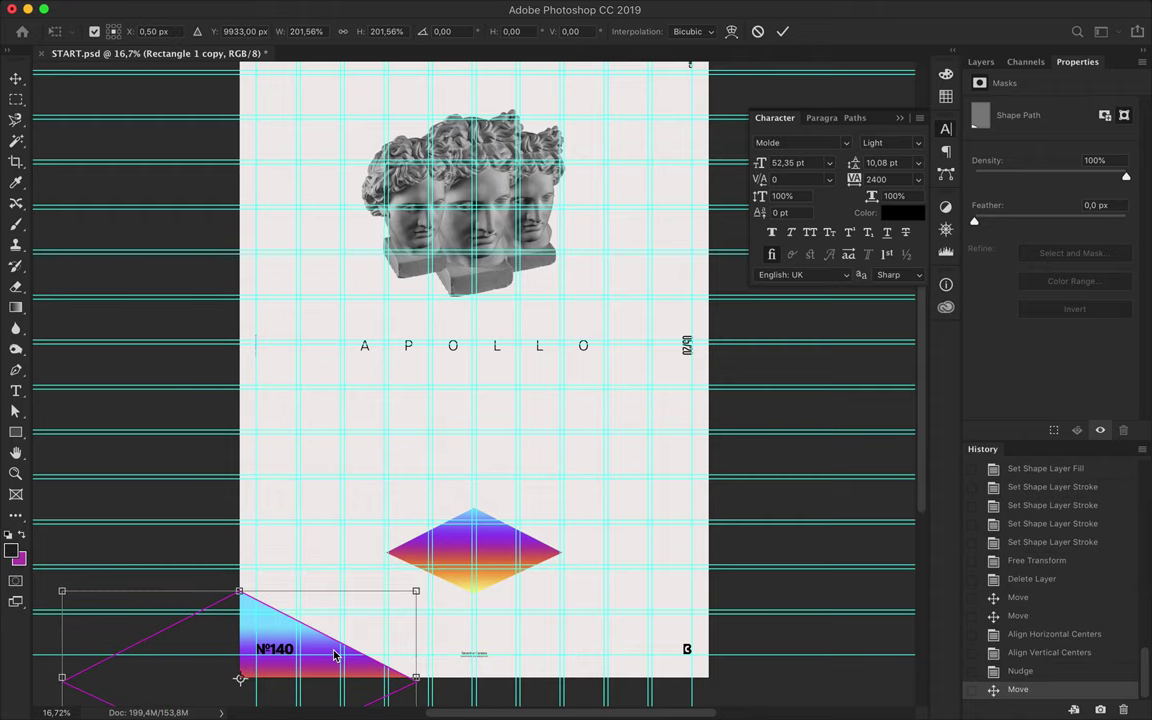
key("ctrl+0")
key("Return")
Rasterize the second diamond copy and flip it into the bottom-right corner.
left_click(981, 61)
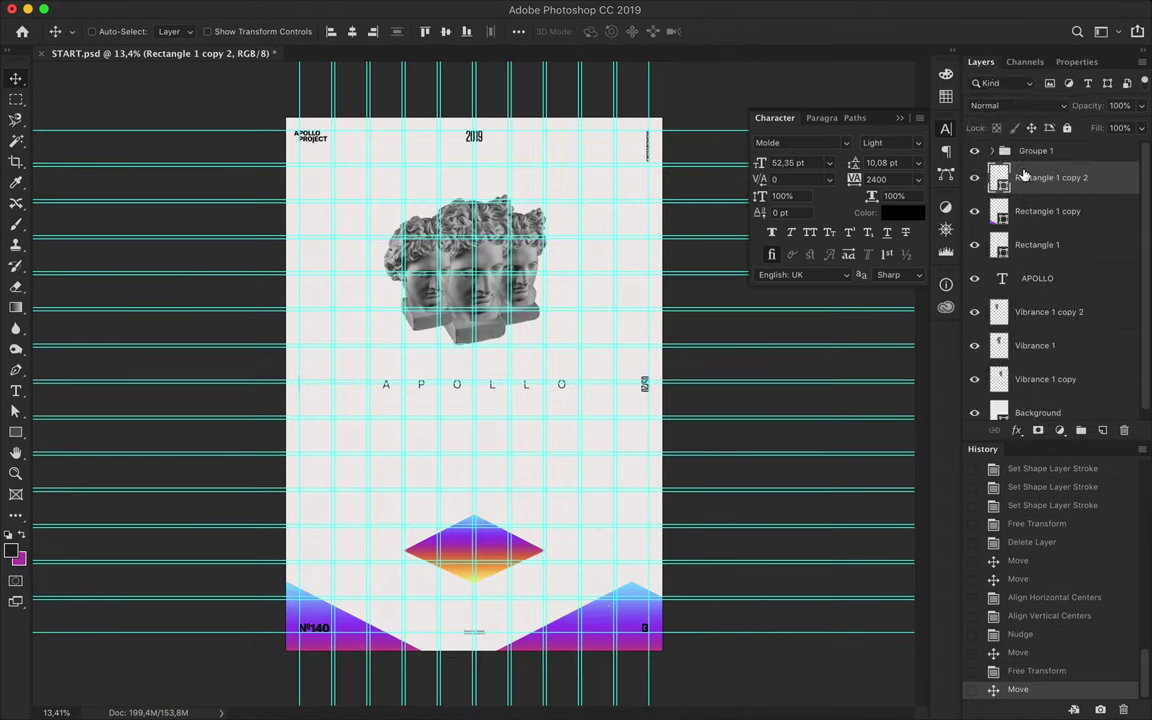
right_click(1073, 177)
left_click(906, 262)
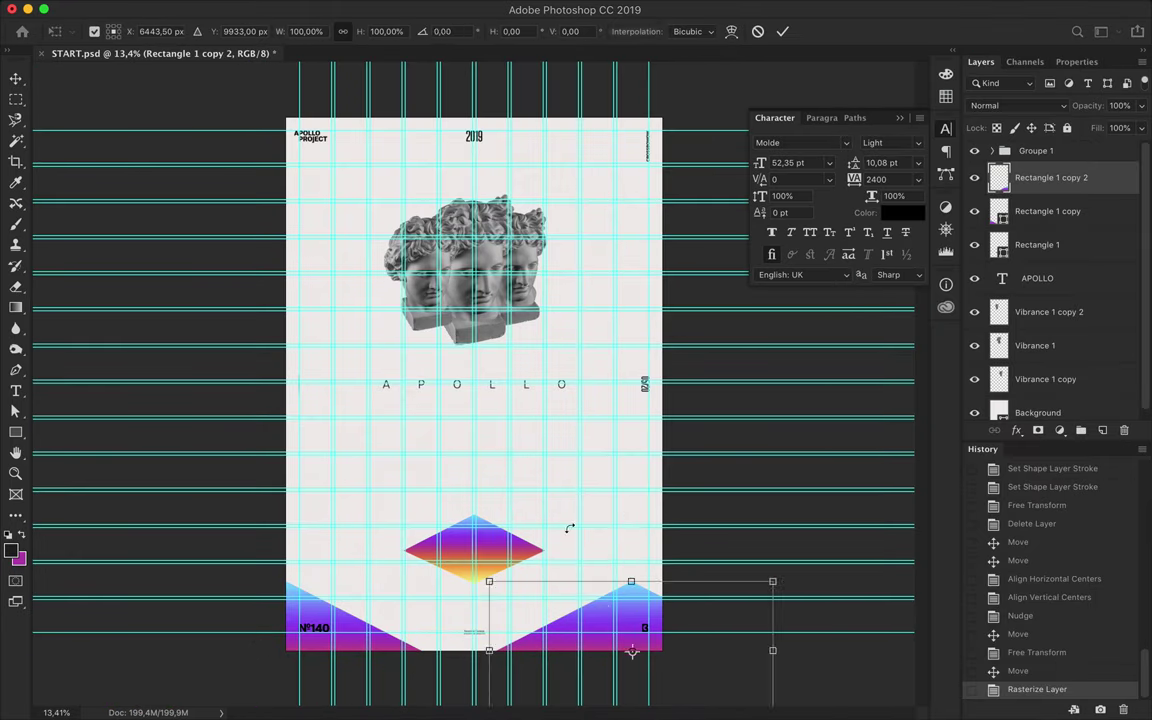
key("ctrl+t")
mouse_move(631, 651)
left_mouse_down()
mouse_move(562, 616)
mouse_move(600, 612)
left_mouse_up()
key("Return")
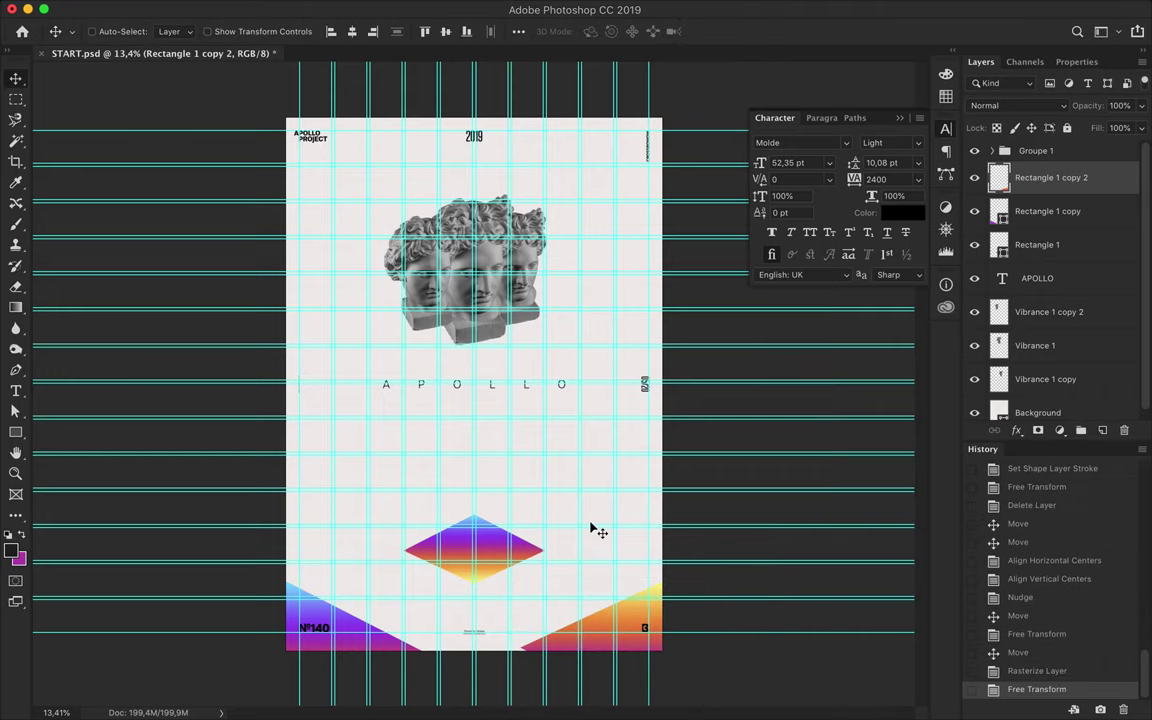
Copy a statue head to the lower left and lower its fill to 51%.
left_click(481, 296)
left_click_drag(481, 296, 350, 480)
left_click(1141, 128)
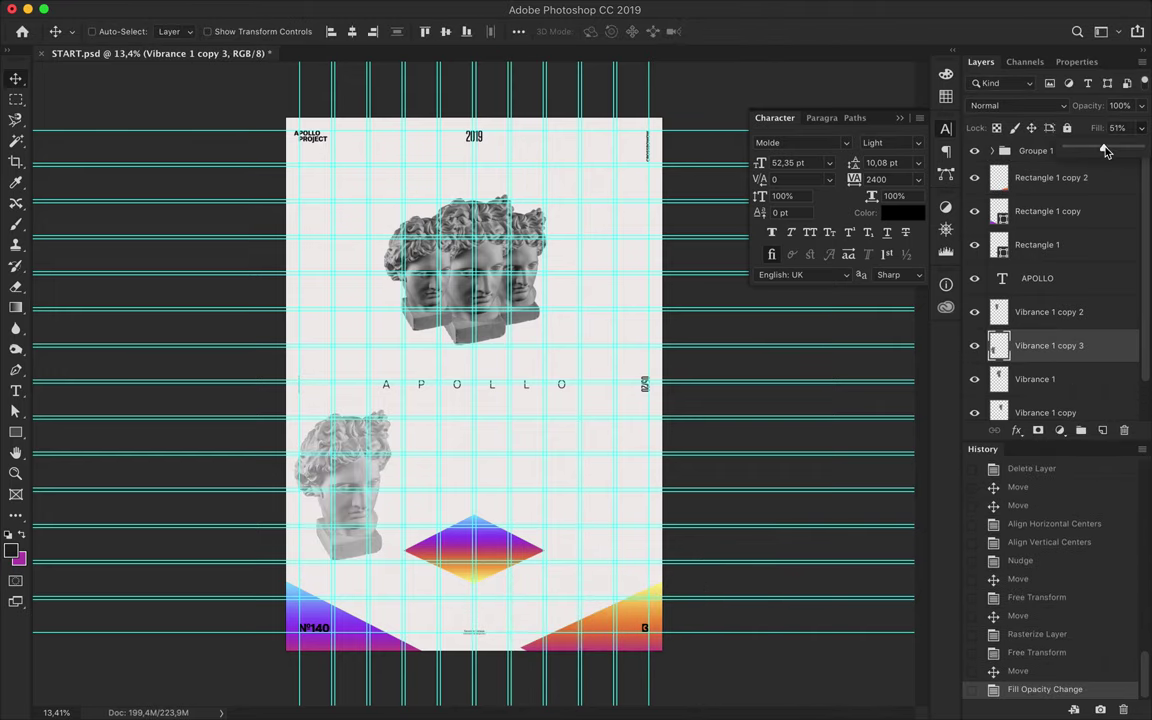
left_click(1059, 430)
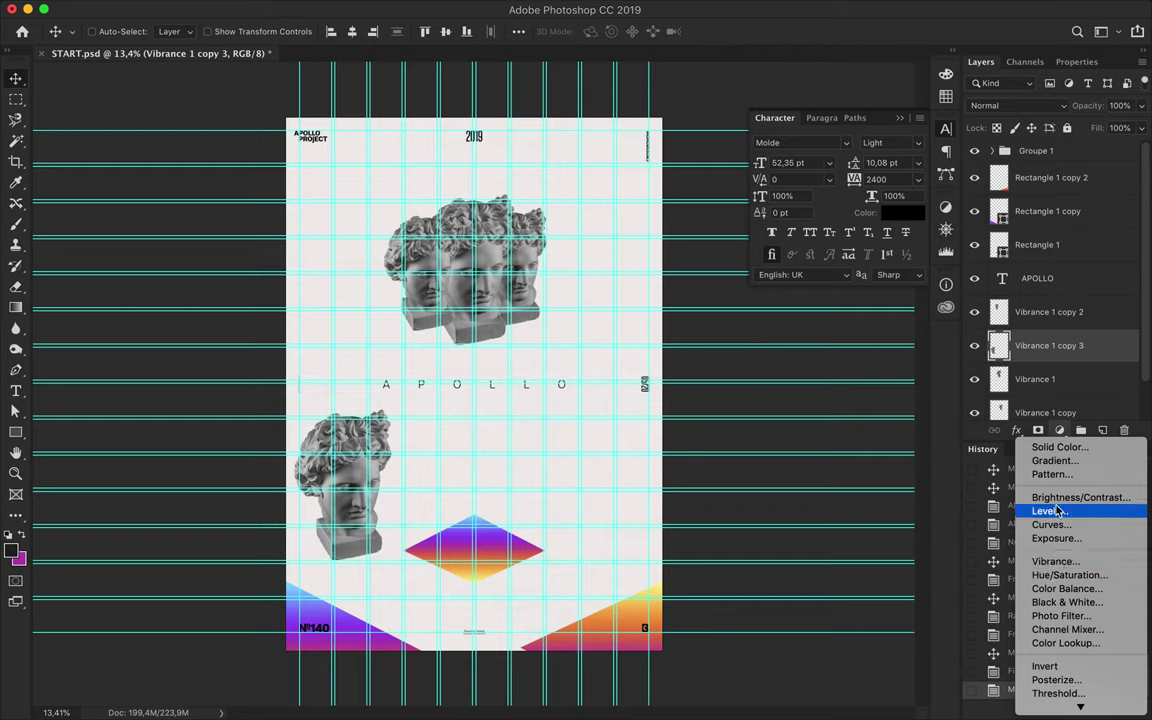
Fade the statue copy with a clipped Levels adjustment, midtones 1.35 and raised output black.
left_click(1049, 511)
mouse_move(995, 228)
left_mouse_down()
mouse_move(1037, 228)
mouse_move(995, 228)
mouse_move(1026, 228)
left_mouse_up()
key("ctrl+alt+g")
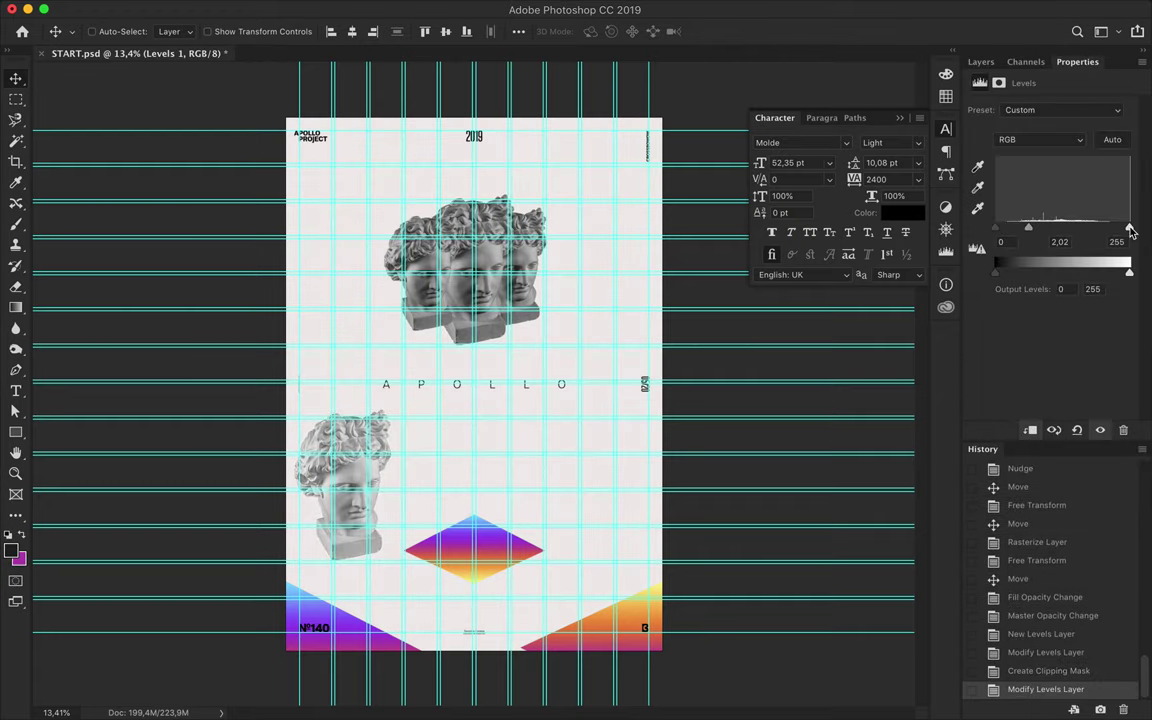
left_click_drag(1129, 228, 1124, 230)
left_click_drag(1026, 228, 1045, 228)
left_click_drag(995, 271, 1073, 276)
Enlarge the statue copy to fill the poster and move its layer beneath the three heads.
key("ctrl+t")
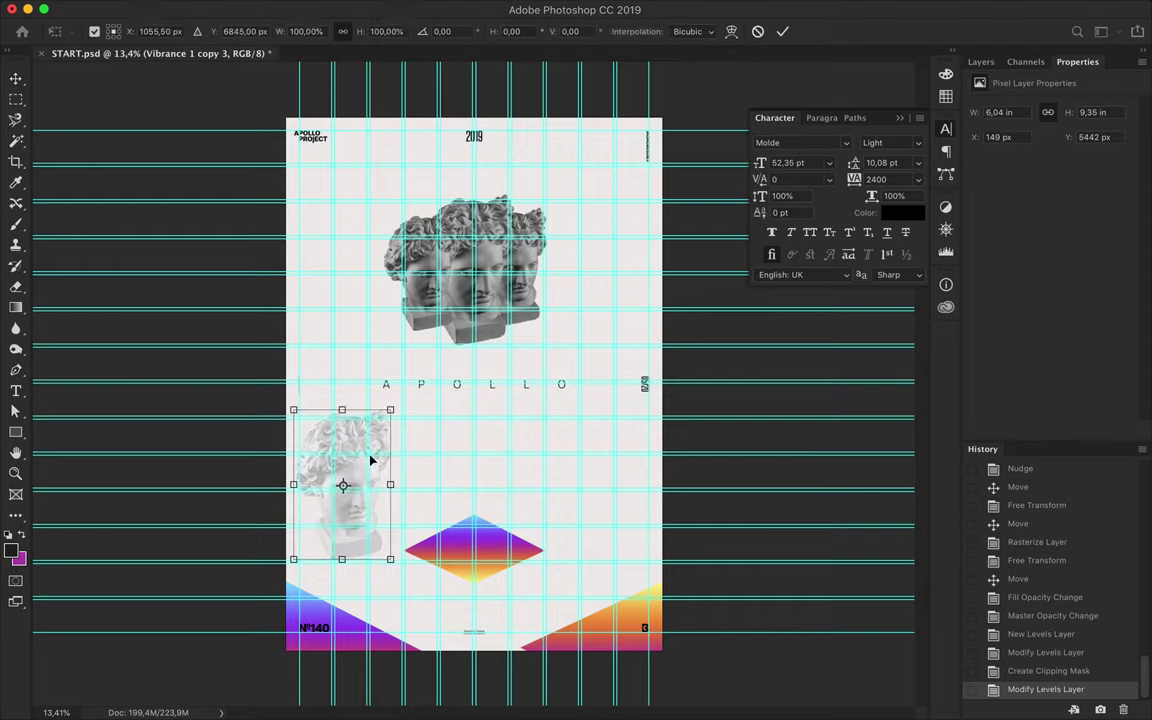
left_click_drag(399, 406, 553, 123)
key("Return")
key("ctrl+semicolon")
left_click(981, 62)
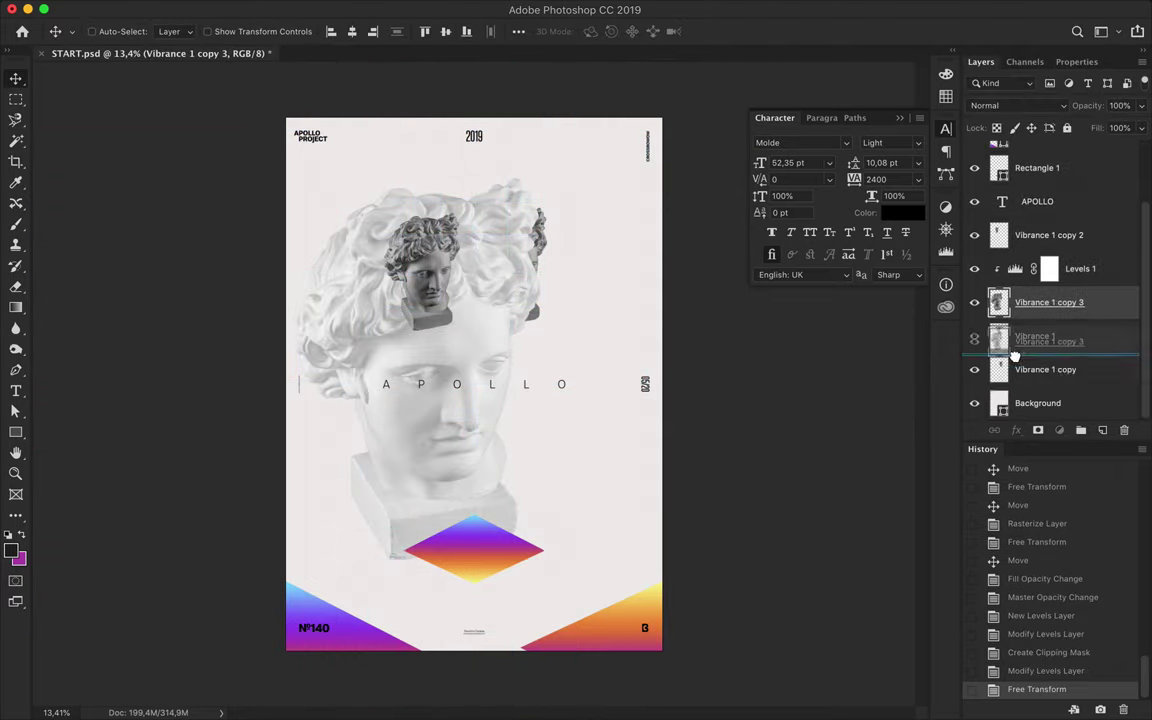
left_click_drag(1049, 302, 1040, 370)
key("ctrl+z")
left_click_drag(1049, 302, 1014, 386)
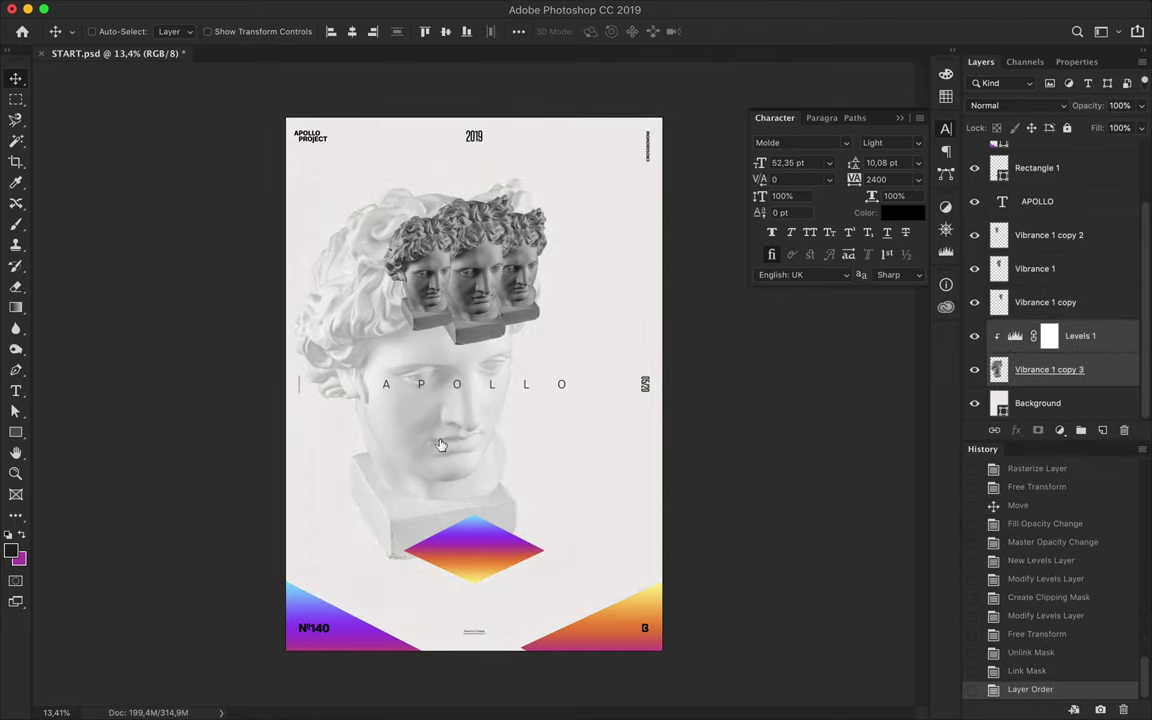
left_click_drag(475, 365, 490, 352)
Set the giant face to Soft Light, shift it up-left, and nudge the bottom-right triangle right.
left_click(1040, 105)
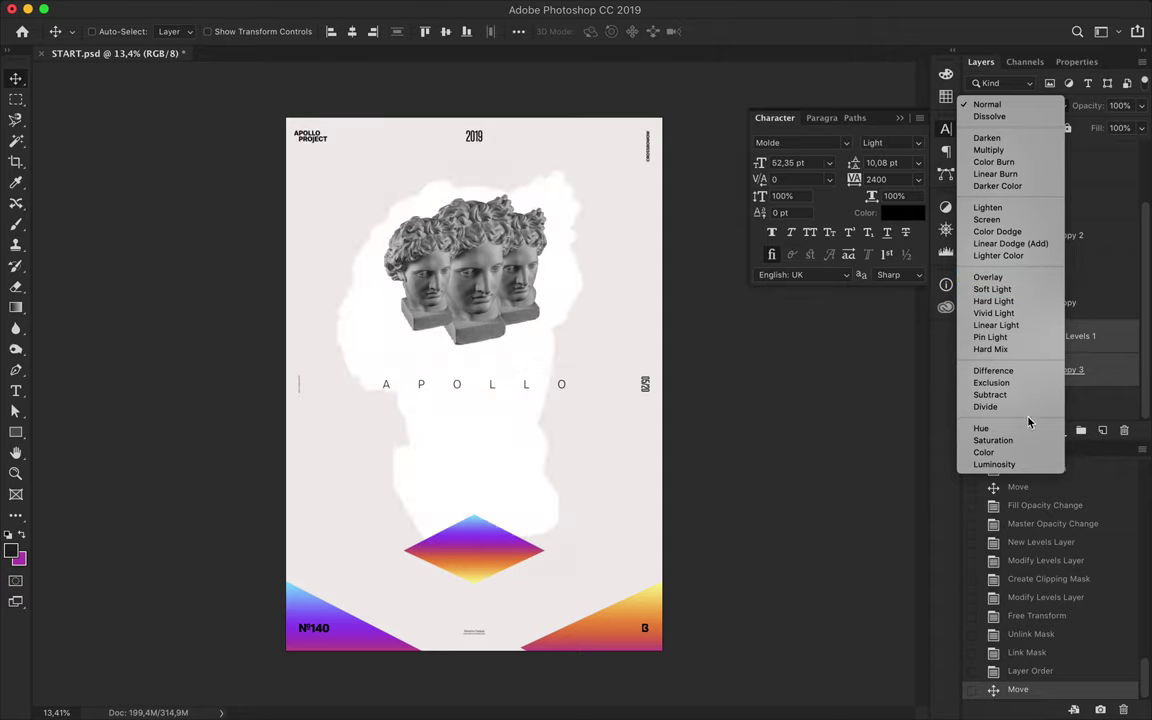
left_click(993, 289)
left_click_drag(577, 425, 507, 453)
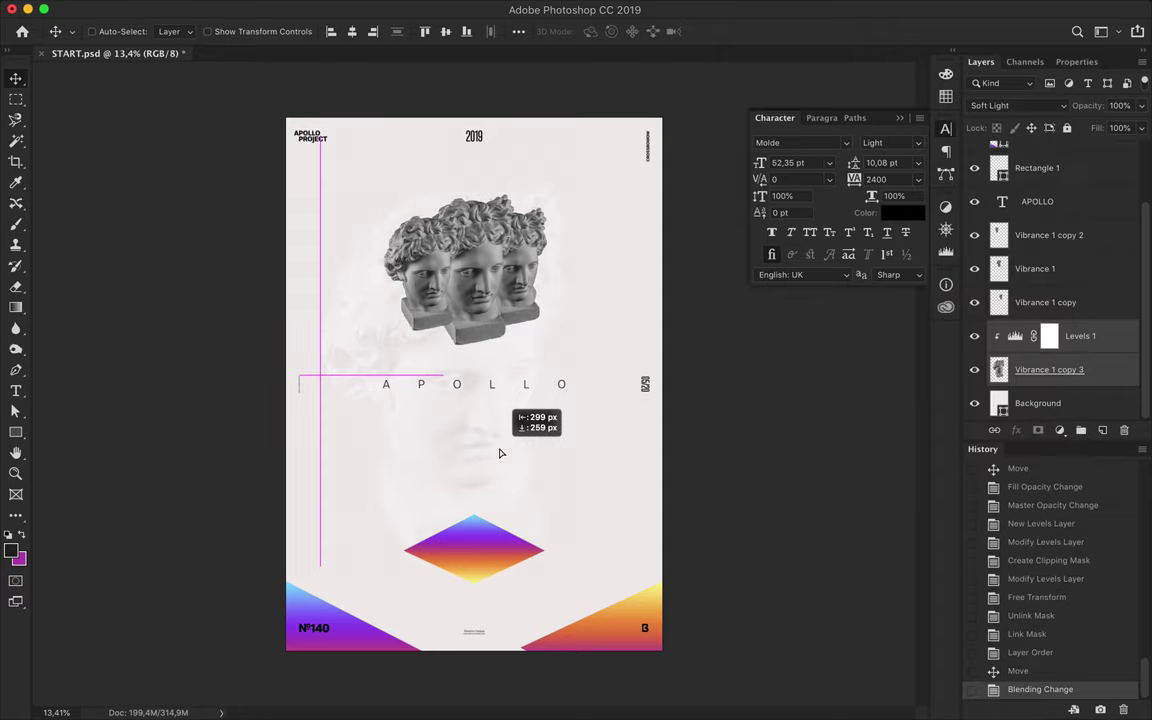
left_click(601, 628)
key("shift+Right")
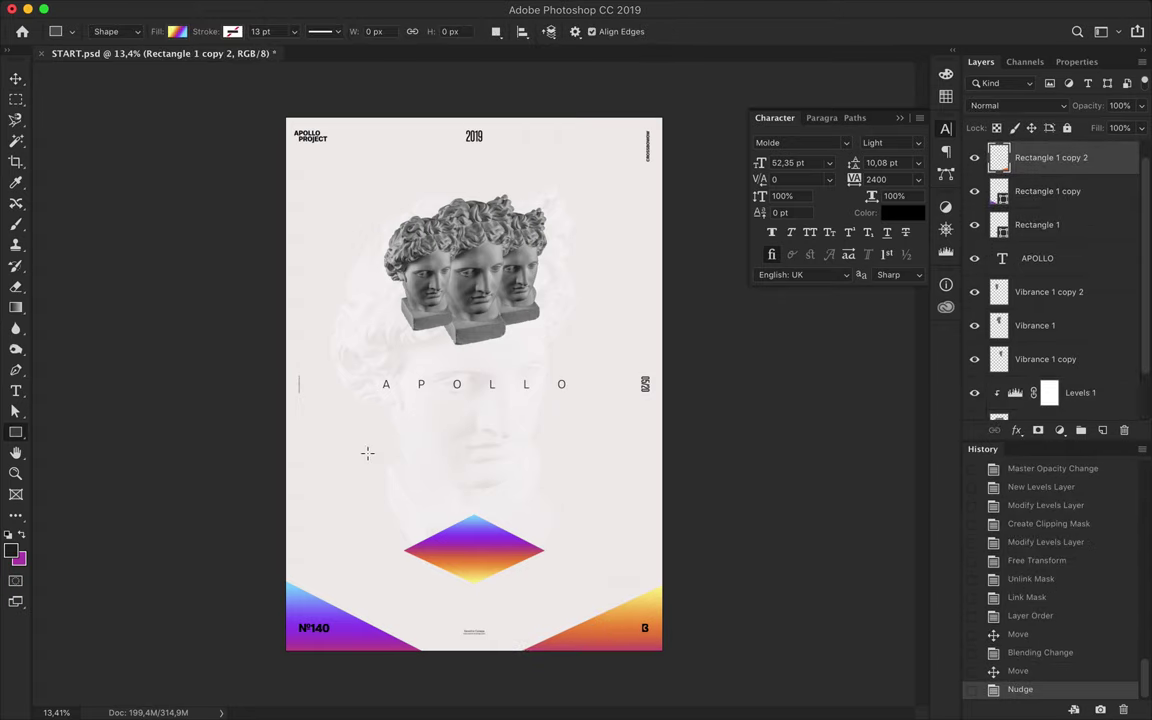
Alt-drag copies of the gradient bar to the right, the bottom right and the poster's middle.
key("v")
left_click_drag(370, 536, 593, 503)
mouse_move(370, 551)
left_mouse_down()
mouse_move(360, 556)
mouse_move(578, 633)
mouse_move(578, 604)
mouse_move(638, 527)
mouse_move(437, 450)
mouse_move(300, 494)
mouse_move(309, 471)
mouse_move(303, 492)
mouse_move(548, 468)
mouse_move(541, 517)
left_mouse_up()
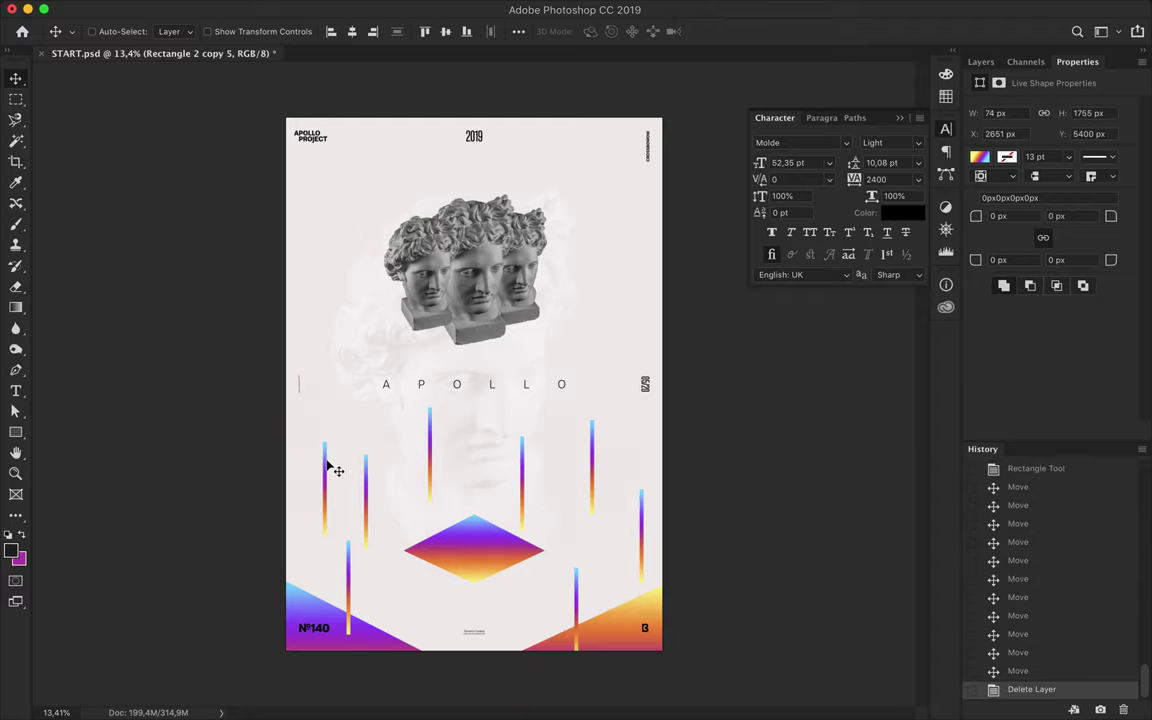
left_click(981, 61)
scroll(1030, 230, "down", 3)
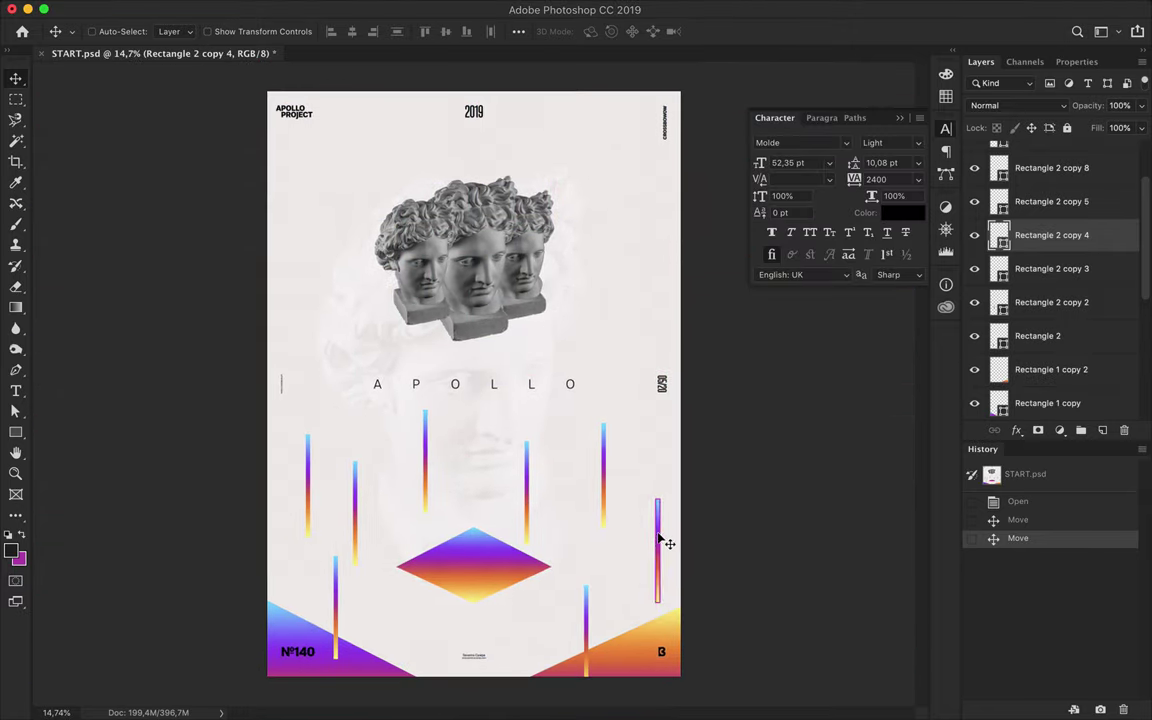
left_click_drag(662, 540, 474, 433)
mouse_move(527, 470)
left_mouse_down()
mouse_move(540, 630)
mouse_move(508, 648)
left_mouse_up()
key("ctrl+z")
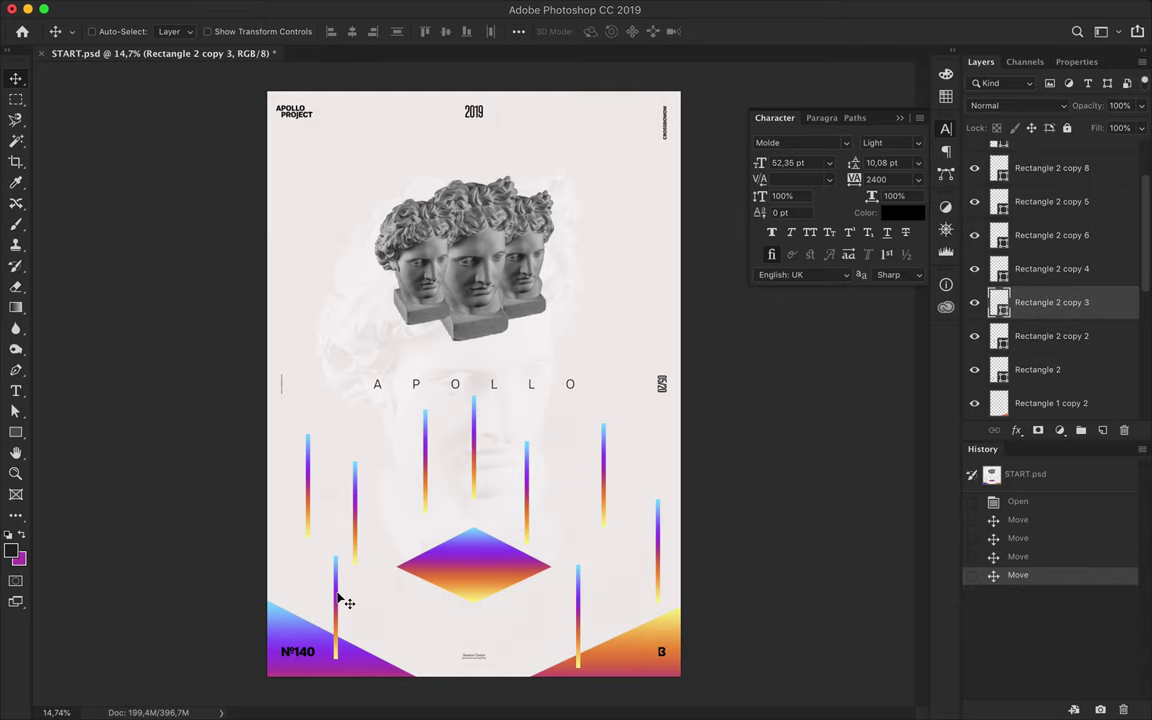
Nudge two gradient bars slightly left and down into place.
left_click(426, 477, "ctrl")
key("shift+Left")
key("shift+Left")
key("shift+Left")
left_click(527, 473, "ctrl")
key("shift+Down")
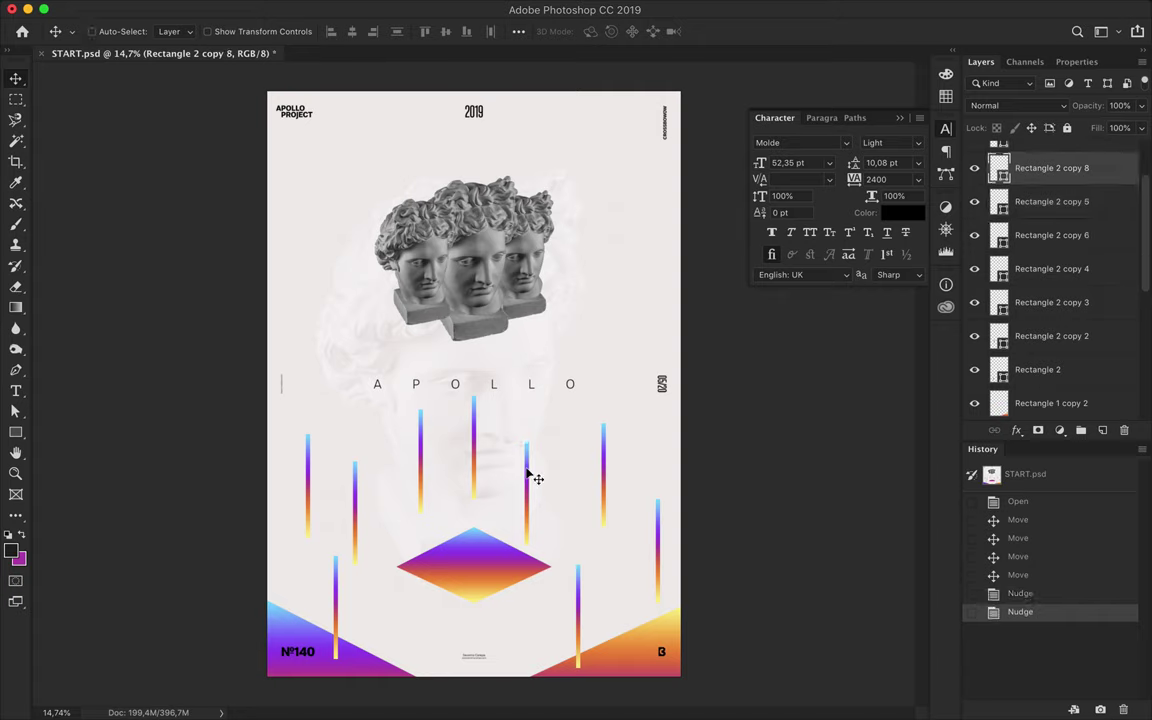
key("g")
left_click(123, 31)
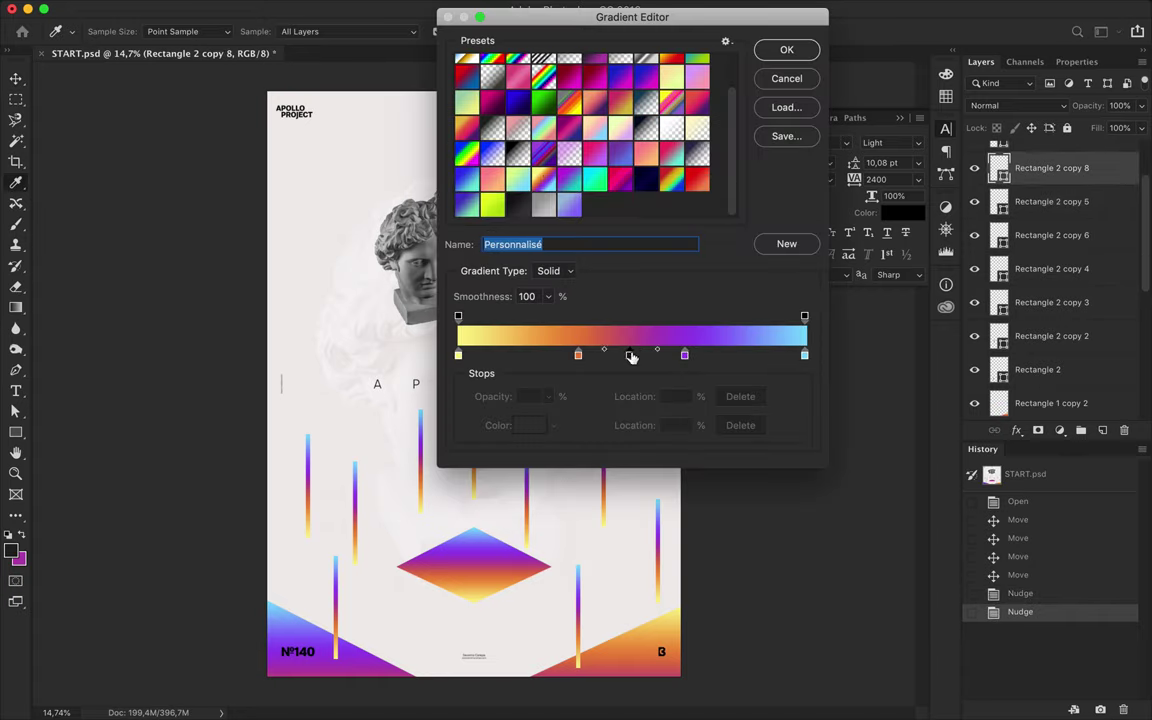
Make a purple-to-transparent gradient: remove the yellow and orange stops, set end opacity 0.
left_click(684, 355)
left_click_drag(578, 355, 578, 410)
left_click_drag(458, 355, 460, 410)
left_click(804, 355)
double_click(804, 355)
key("Return")
left_click(804, 316)
type("0")
left_click(786, 49)
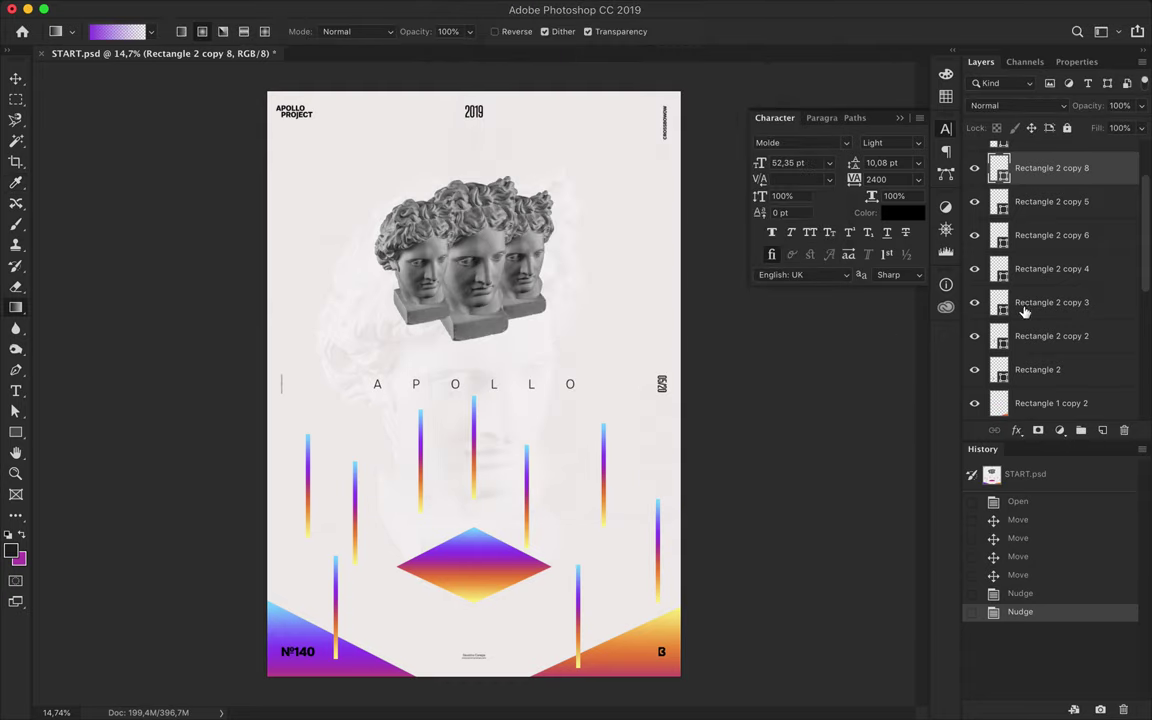
Draw a purple radial glow over the face on a new layer and duplicate it.
left_click(1103, 430)
mouse_move(470, 305)
left_mouse_down()
mouse_move(540, 322)
mouse_move(509, 455)
left_mouse_up()
key("v")
key("ctrl+j")
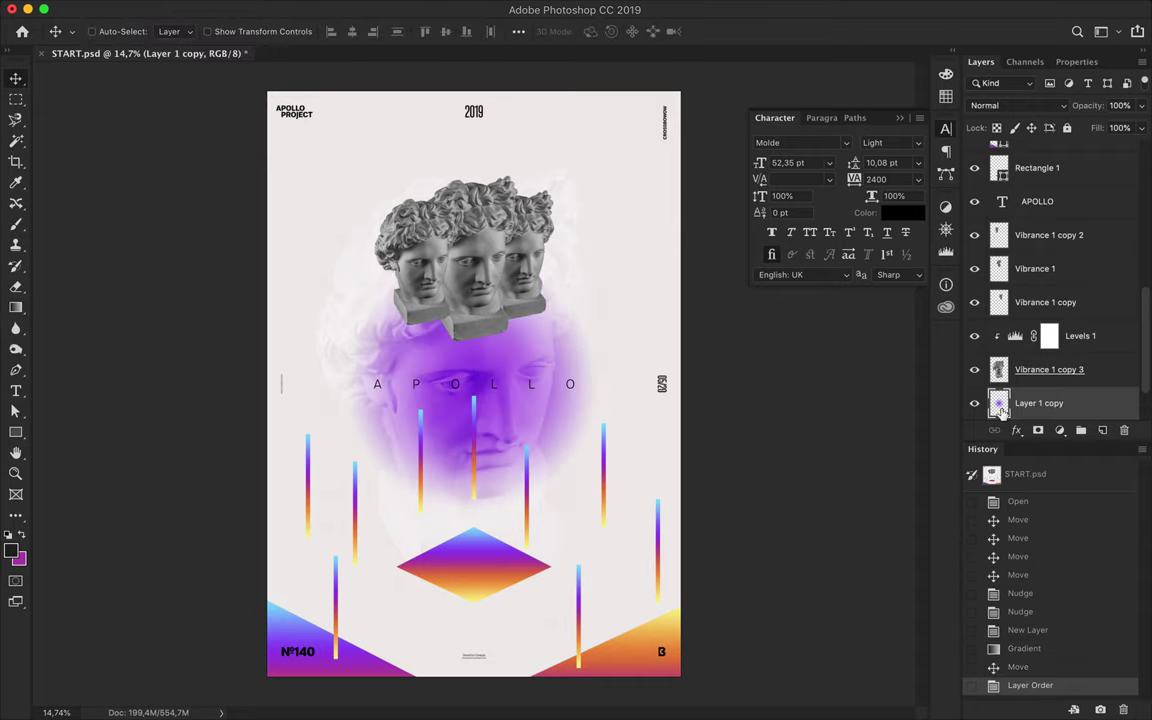
Clear the glow's upper part and stretch the purple band to full poster width.
left_click_drag(291, 174, 661, 380)
key("Delete")
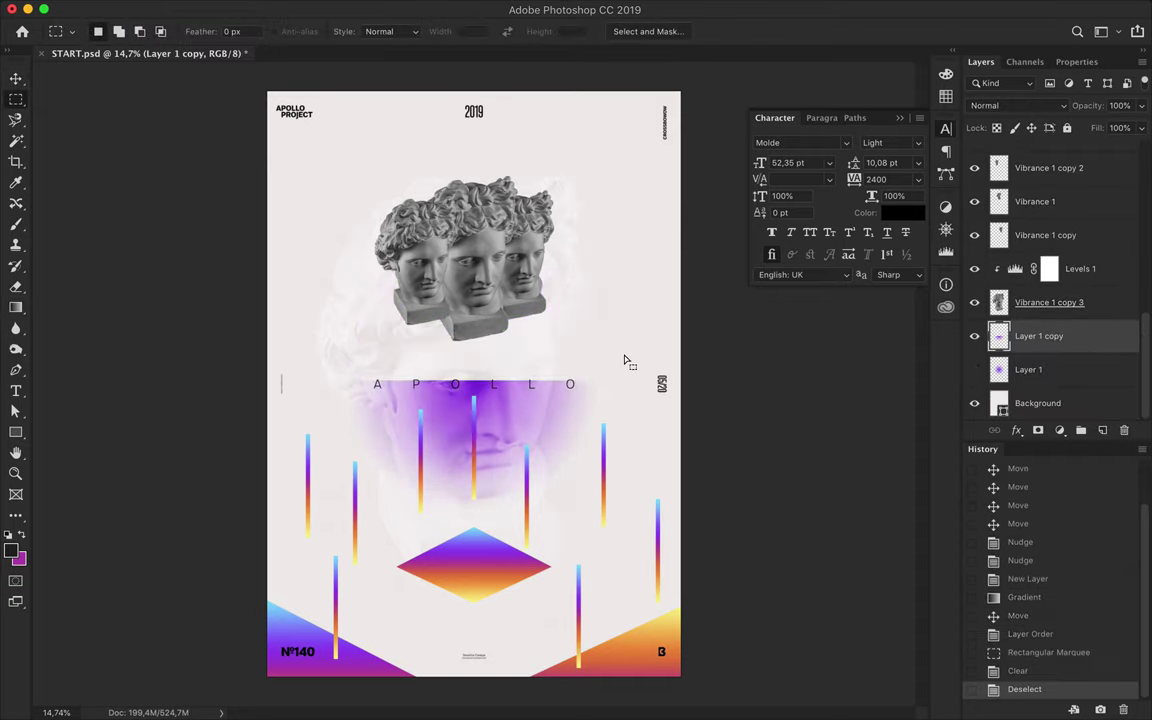
key("ctrl+t")
left_click_drag(598, 445, 680, 445)
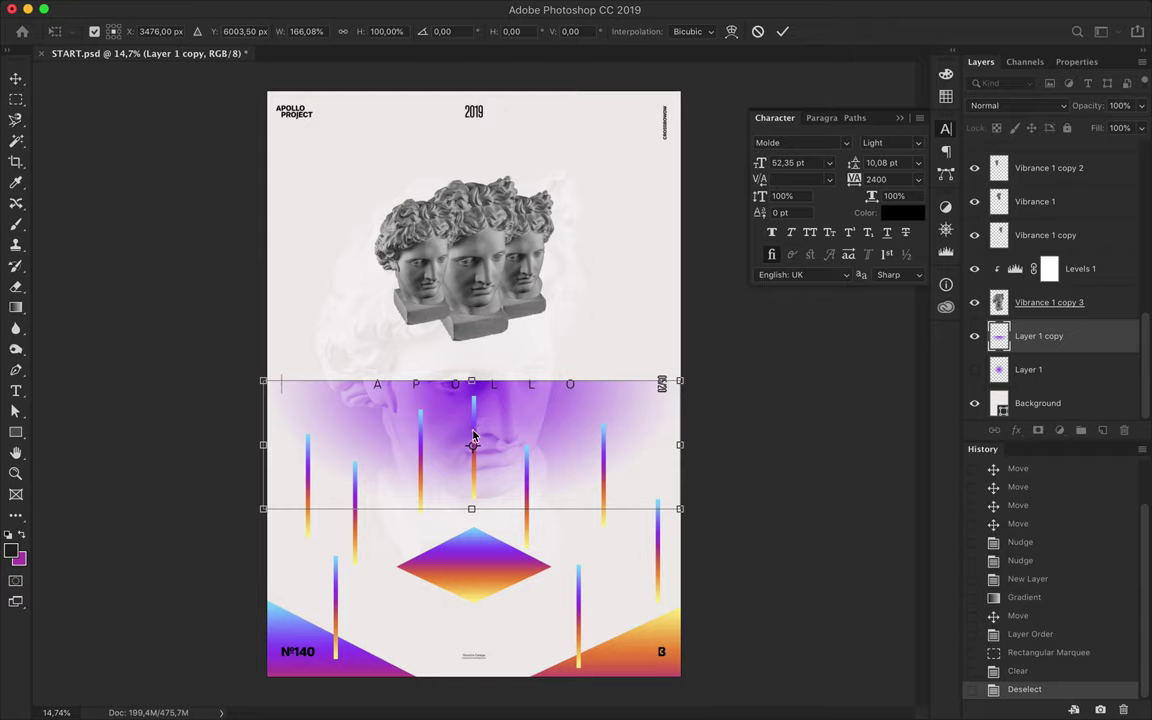
Warp the purple band into curves, bending its lower edge downward.
right_click(473, 437)
left_click_drag(407, 458, 488, 473)
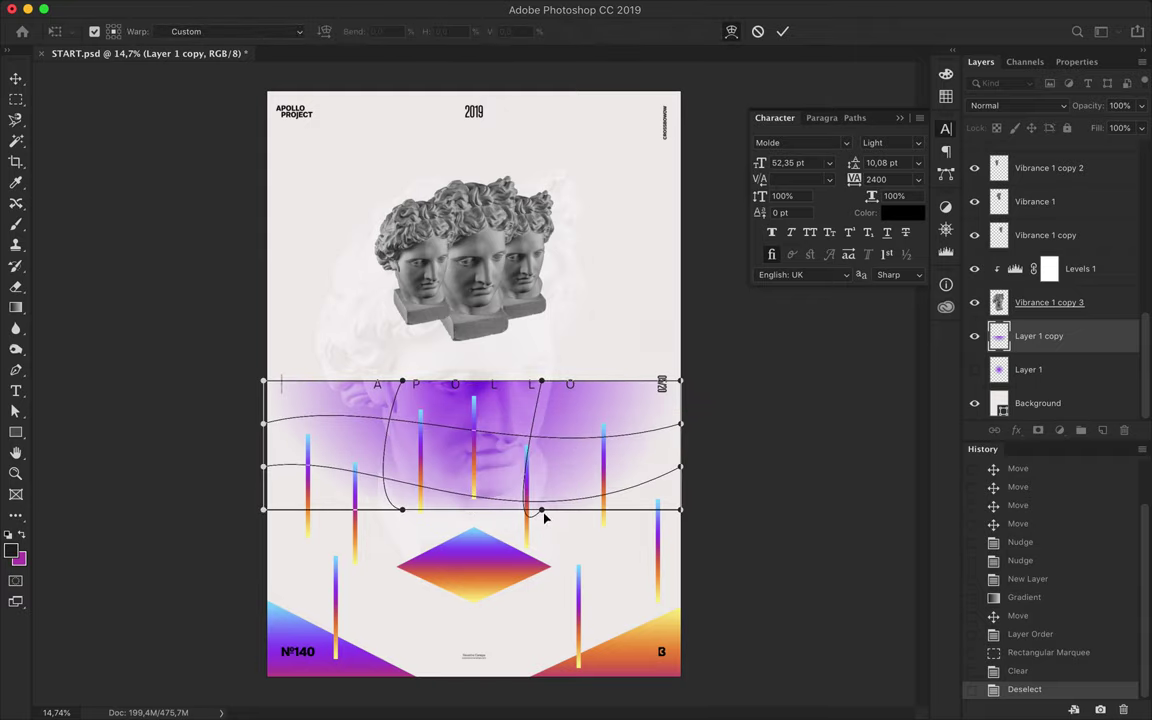
left_click_drag(541, 510, 538, 610)
left_click_drag(402, 510, 376, 505)
left_click_drag(517, 606, 533, 460)
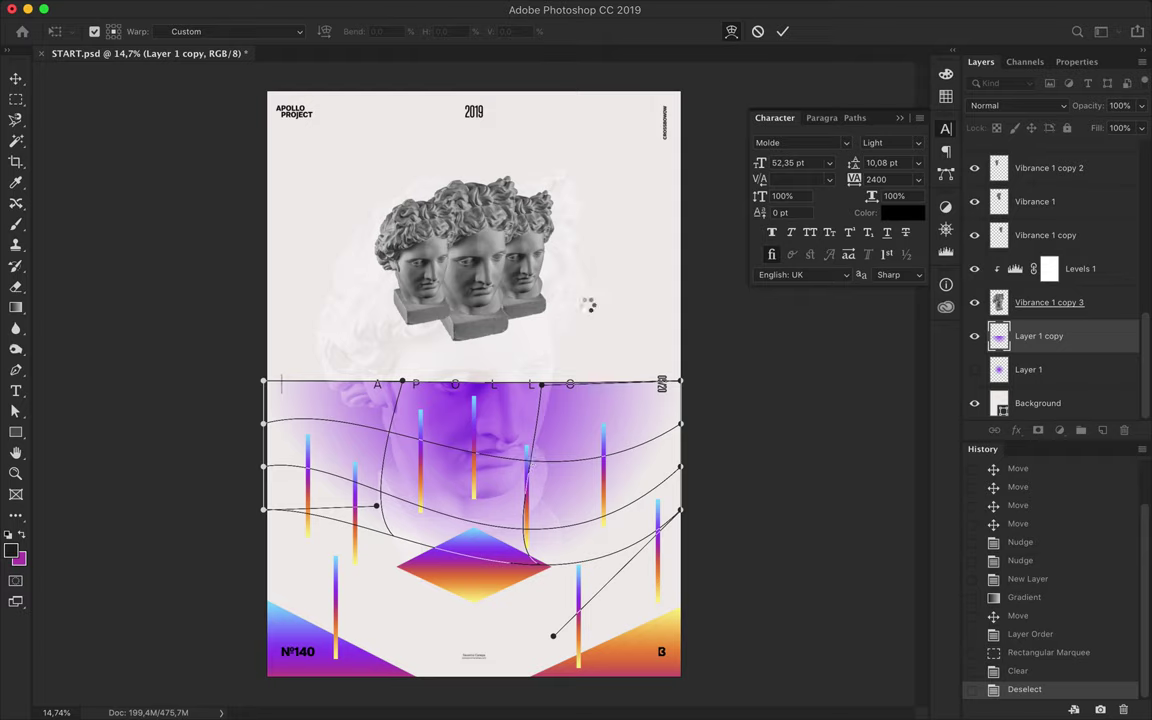
Rotate the band 180°, move it up behind the heads and duplicate it.
key("ctrl+t")
mouse_move(567, 428)
left_mouse_down()
mouse_move(600, 557)
mouse_move(610, 335)
left_mouse_up()
key("Return")
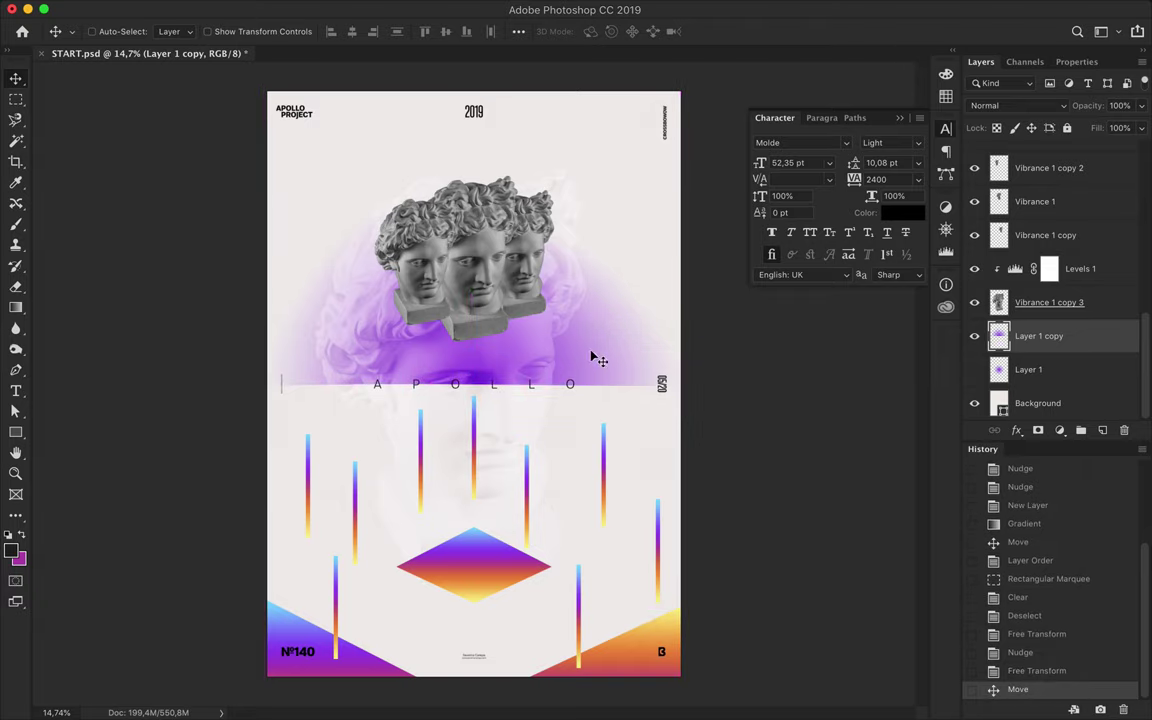
mouse_move(594, 357)
left_mouse_down()
mouse_move(596, 314)
mouse_move(595, 349)
left_mouse_up()
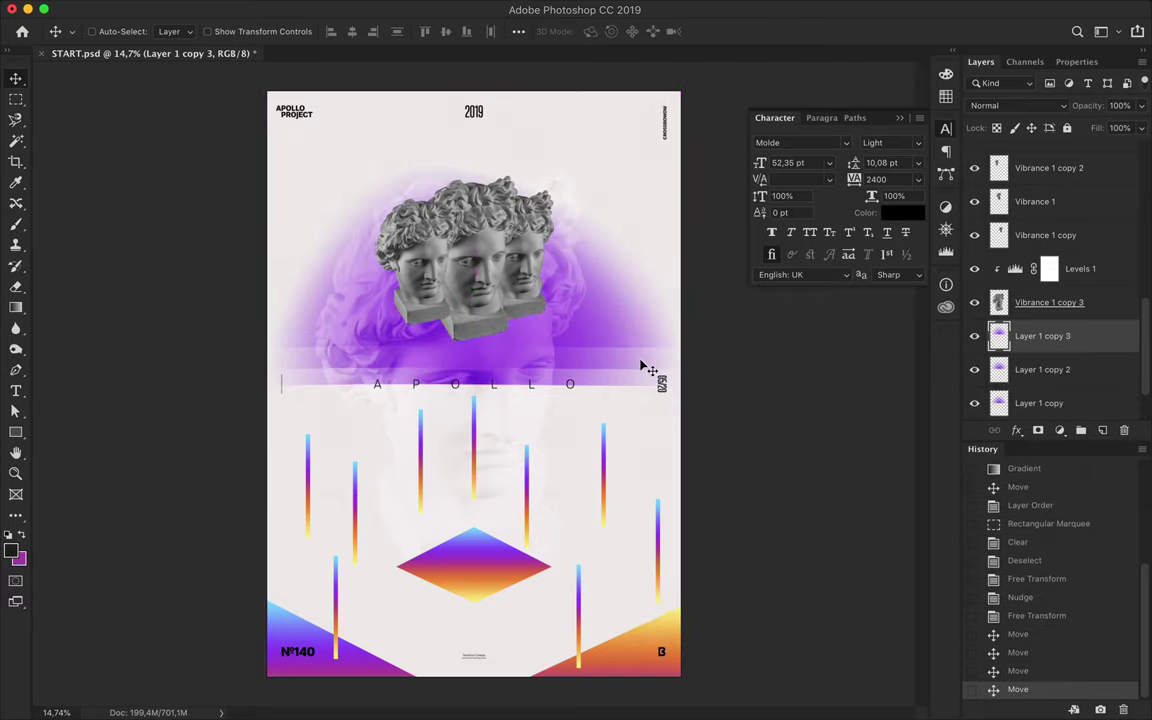
Add Hue/Saturation adjustments clipped to the glow copies, shifting the hue to about -31.
left_click(1059, 430)
left_click(975, 533)
left_click_drag(1050, 166, 1010, 175)
left_click(981, 61)
left_click(1010, 386, "alt")
left_click_drag(1016, 368, 1012, 338)
left_click(1077, 61)
mouse_move(1030, 170)
left_mouse_down()
mouse_move(1062, 163)
mouse_move(1113, 176)
mouse_move(1061, 181)
left_mouse_up()
key("F7")
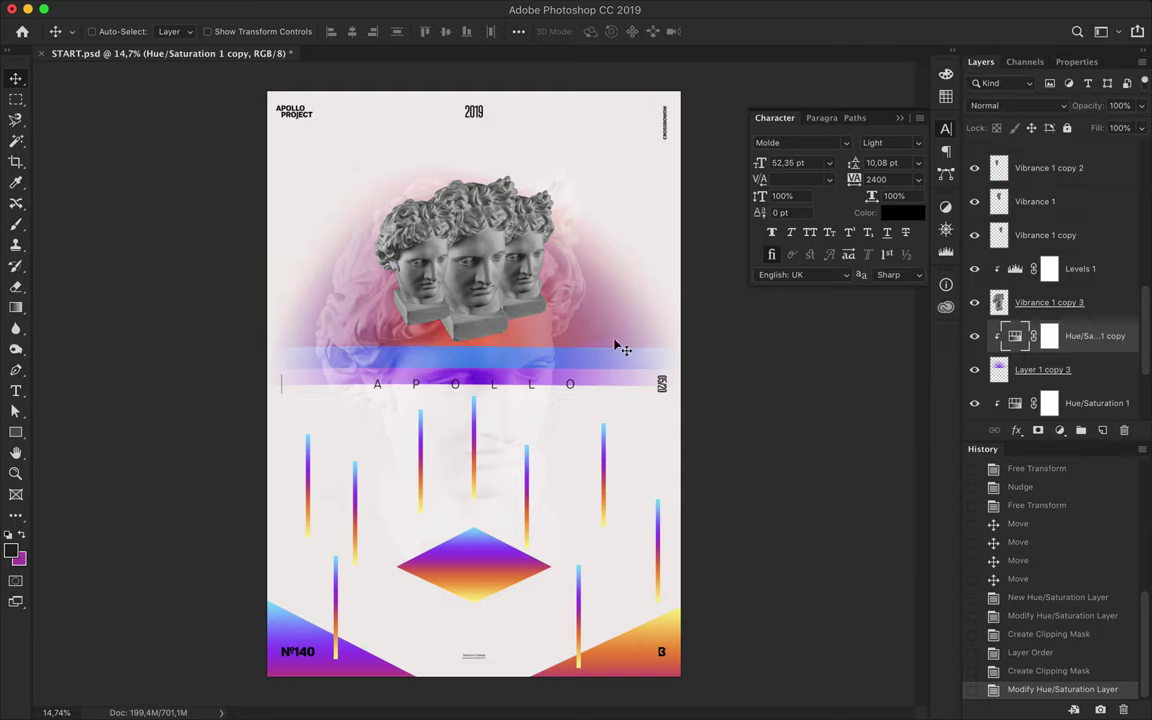
Reorder the glow layers and delete Layer 1 copy 2 with Hue/Saturation 1.
left_click_drag(578, 341, 578, 343)
left_click(1024, 380)
scroll(1060, 300, "down", 3)
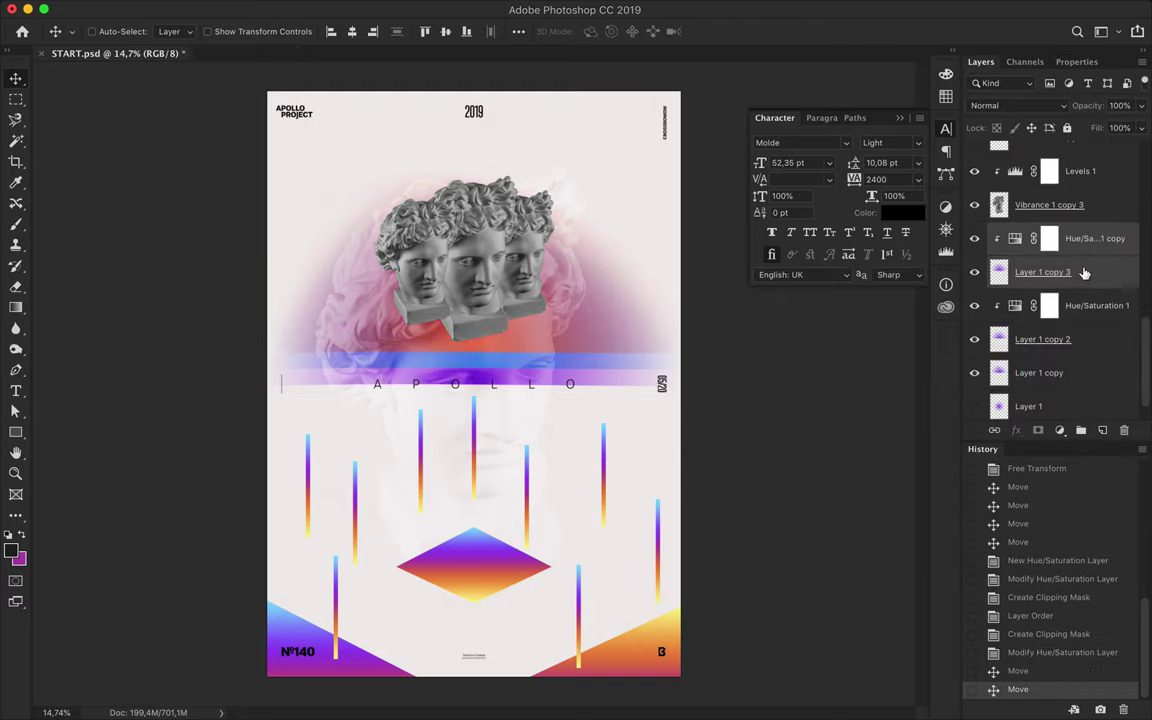
left_click_drag(1085, 270, 1080, 346)
left_click_drag(1055, 267, 1045, 228)
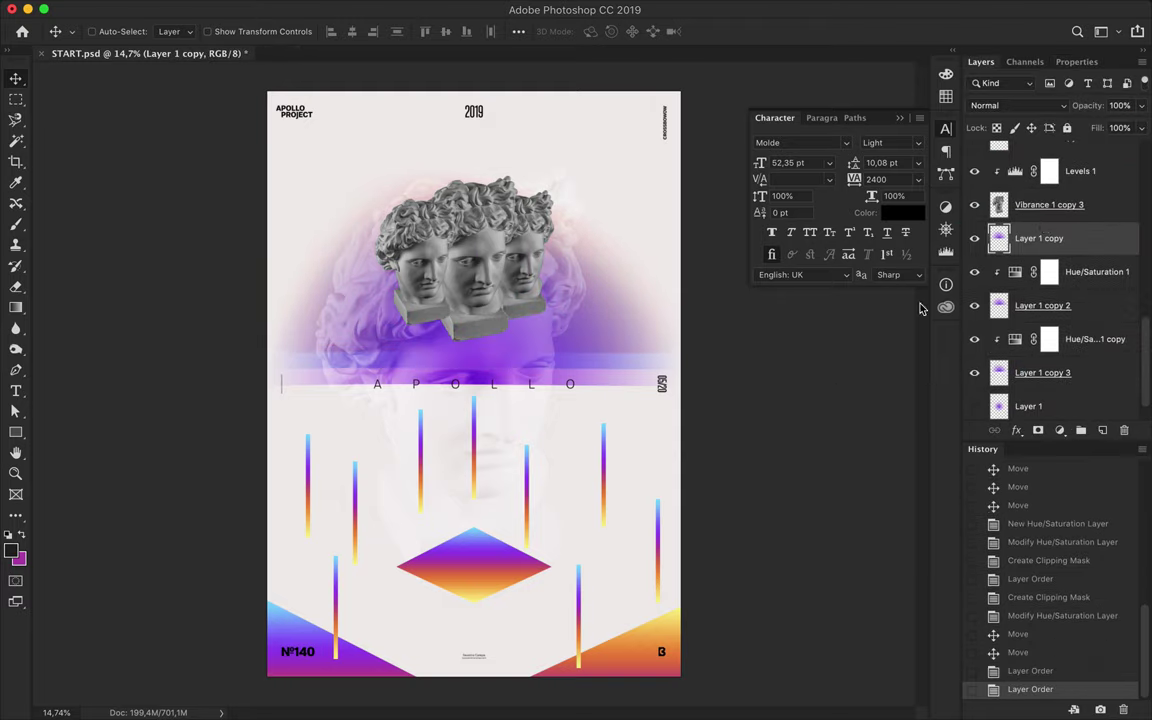
left_click(974, 305)
left_click(1040, 305)
key("Delete")
Move Layer 1 copy 3's glow down and set the blending mode to Saturation.
left_click(1043, 336)
left_click_drag(627, 250, 627, 328)
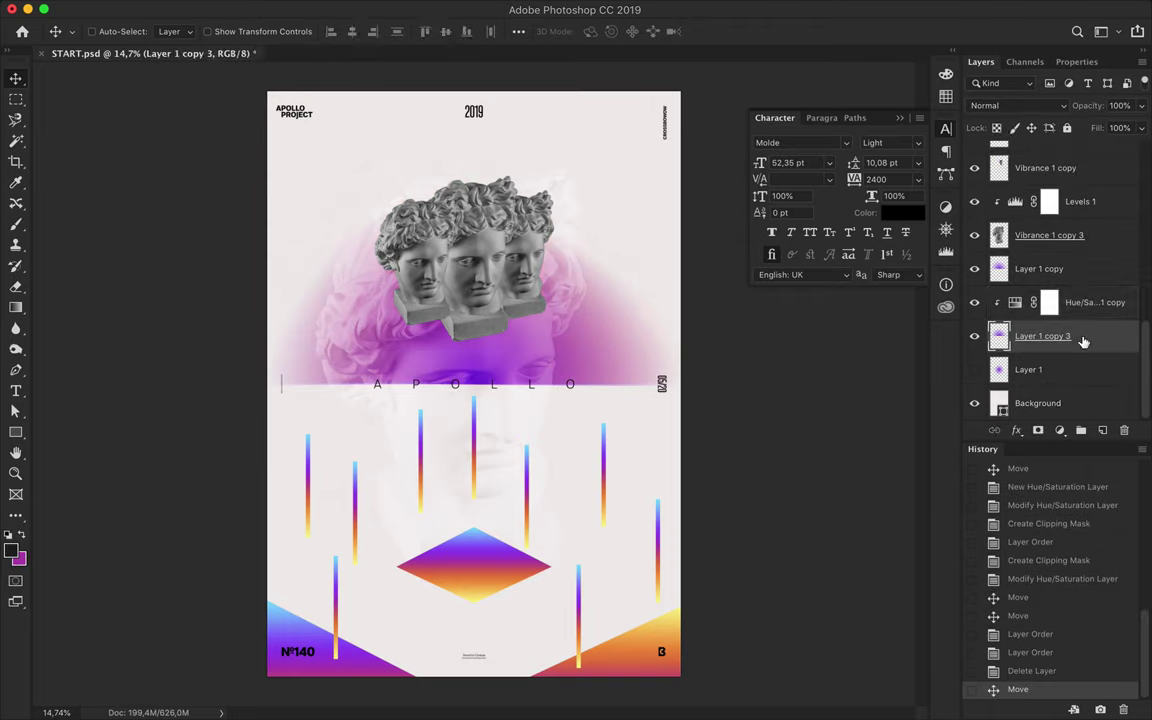
left_click(1012, 105)
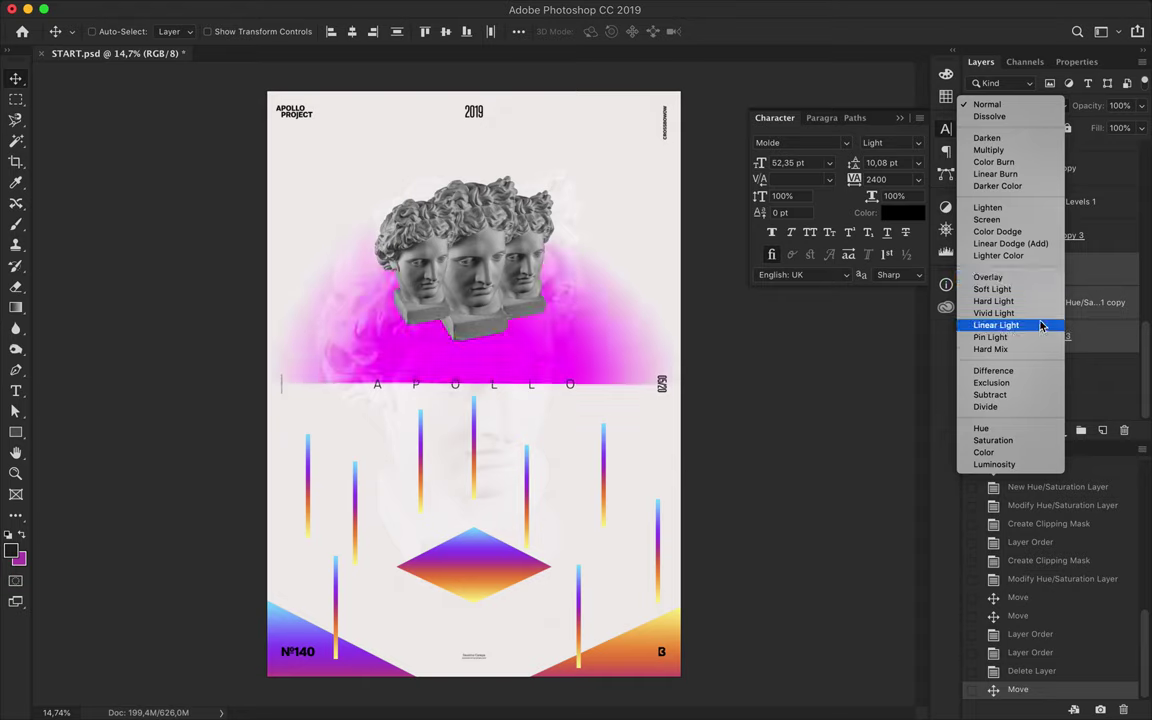
left_click(1031, 440)
Raise the hue adjustment, clip it to the layer beneath, and delete Layer 1 copy 3.
left_click_drag(1075, 302, 1050, 262)
key("ctrl+alt+g")
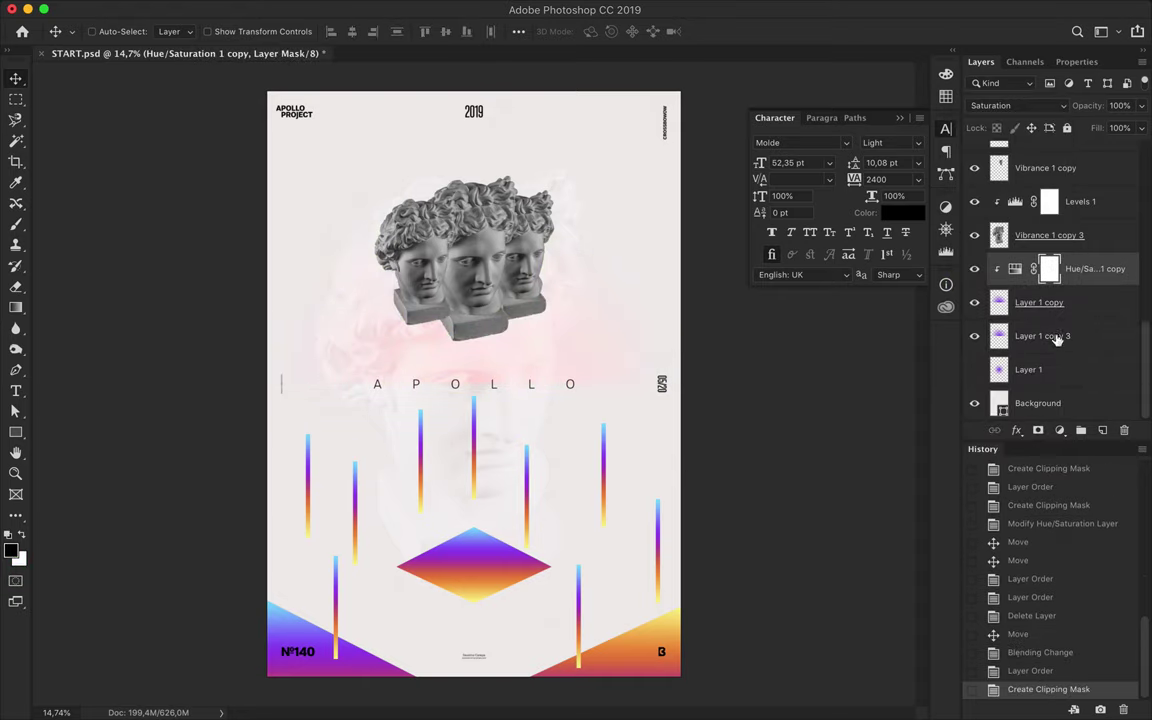
left_click(1077, 338)
key("Delete")
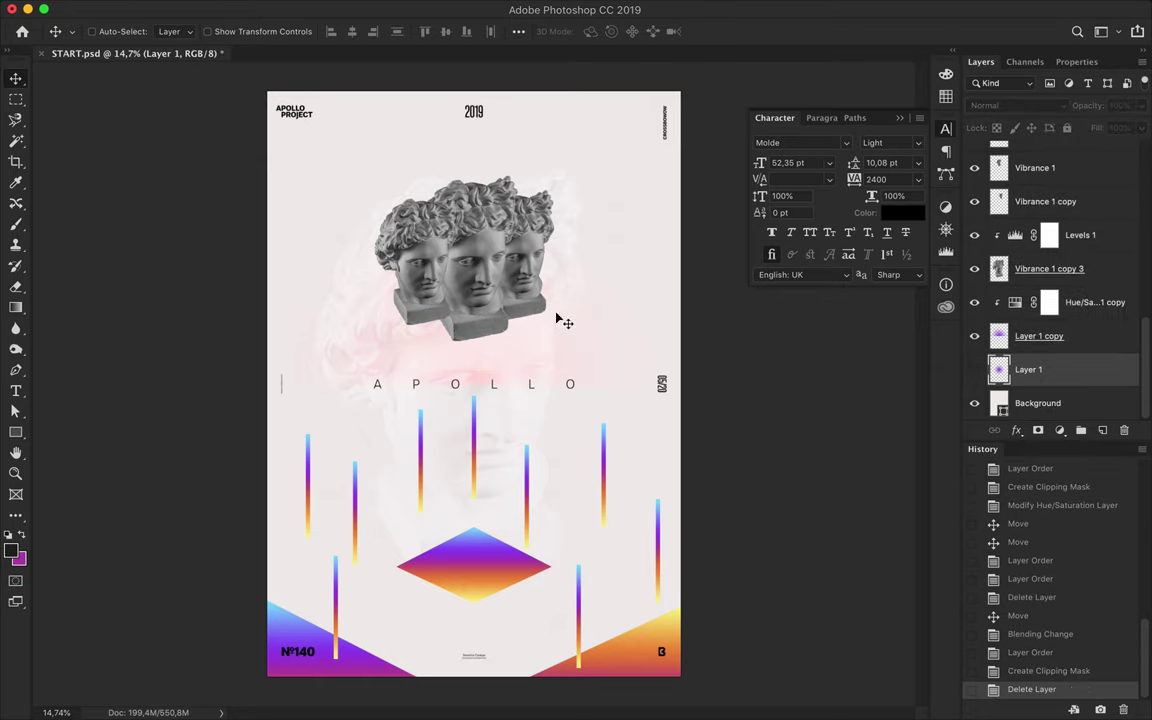
scroll(490, 320, "up", 4)
left_click(490, 218)
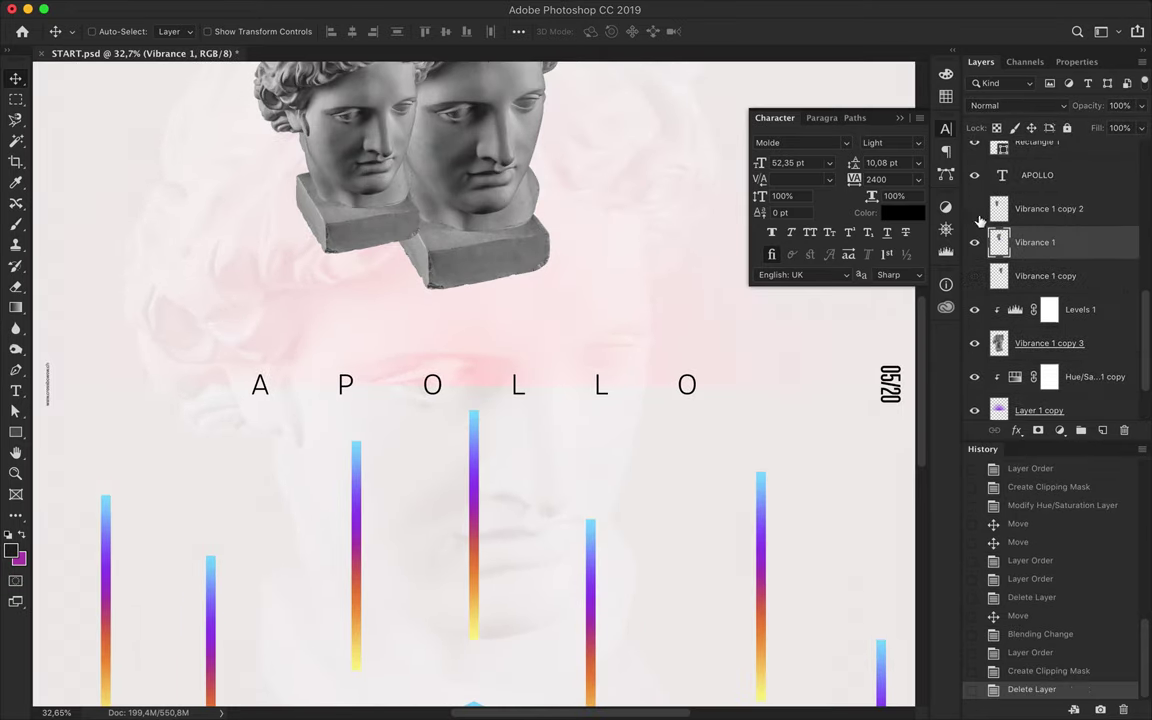
Try the Magnetic Lasso on the neckline, then abandon it and deselect.
scroll(412, 93, "up", 5)
right_click(15, 119)
left_click(100, 148)
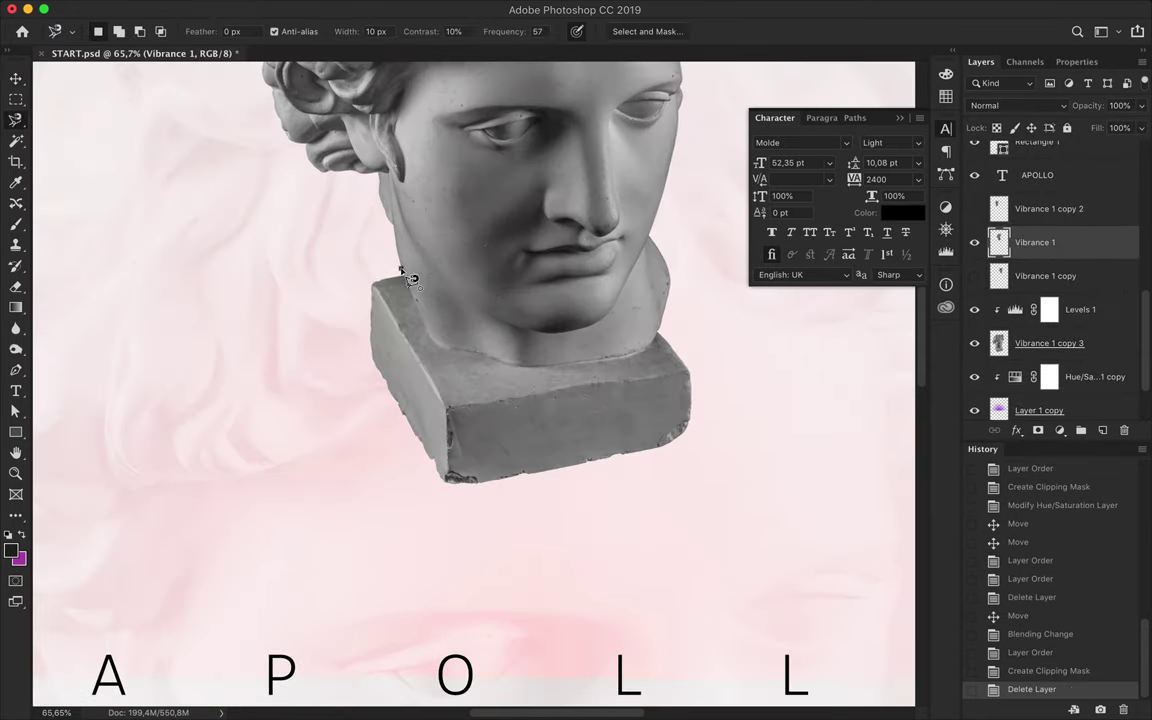
scroll(422, 308, "up", 5)
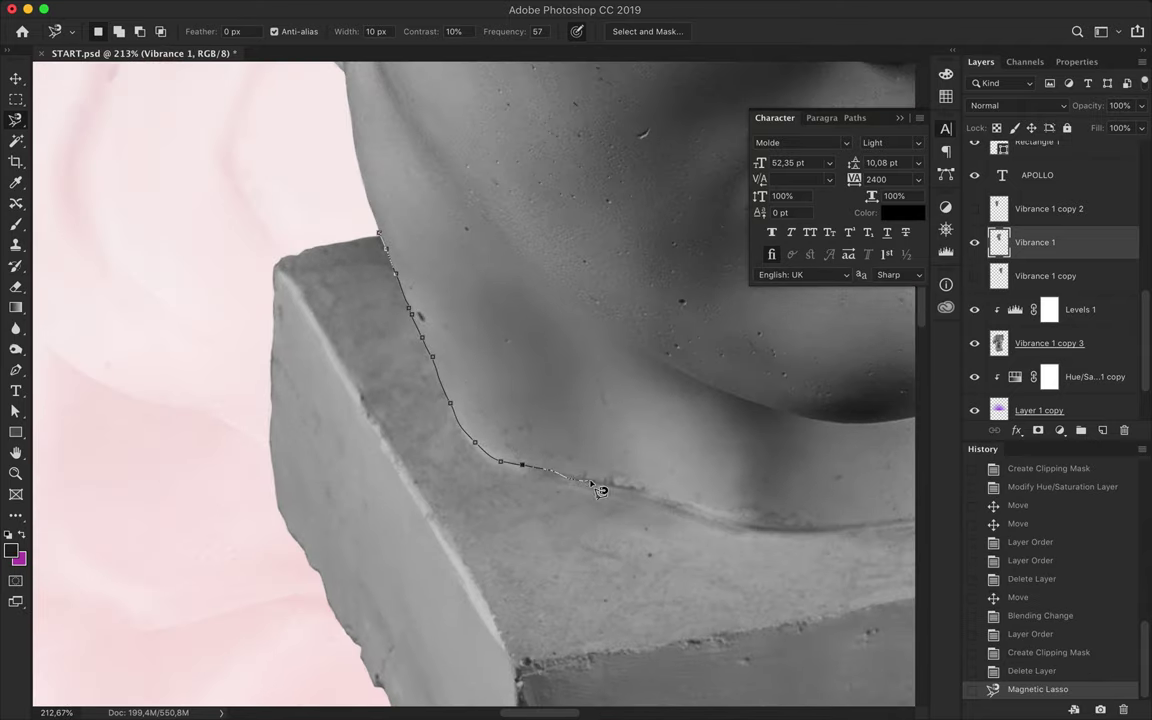
key("Return")
key("ctrl+d")
Trace a curved Pen path along the statue's neckline and base.
key("p")
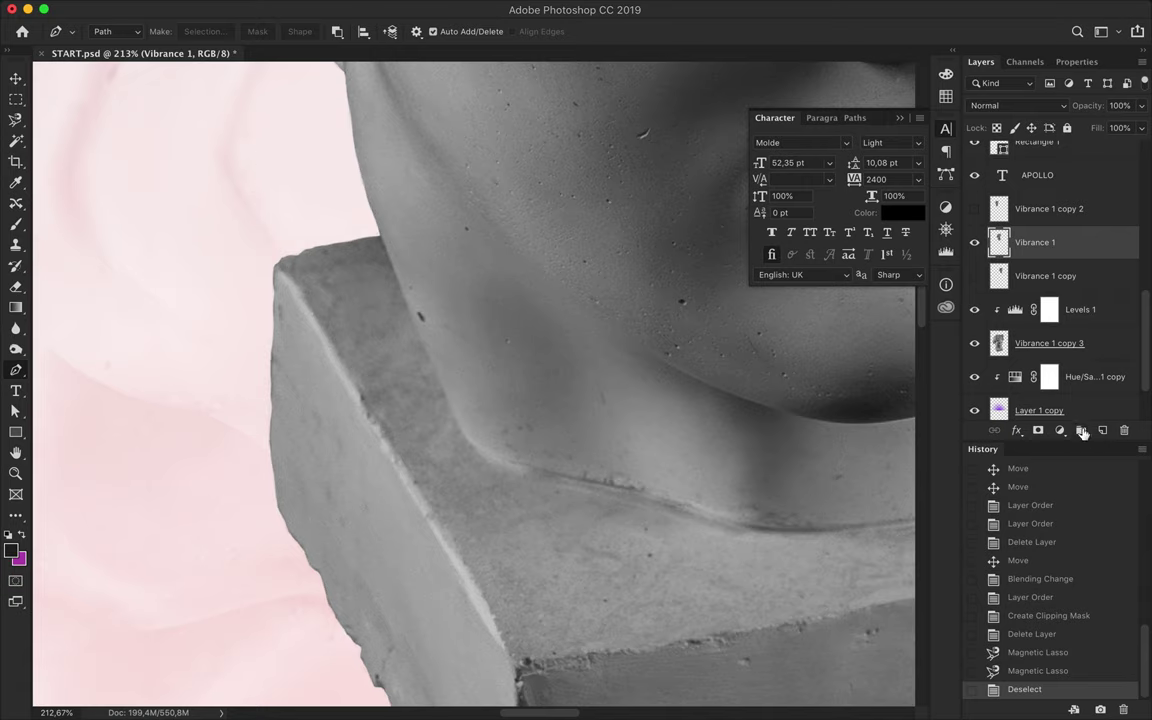
left_click(377, 228)
left_click_drag(476, 447, 497, 458)
left_click_drag(614, 487, 636, 494)
left_click_drag(816, 538, 887, 532)
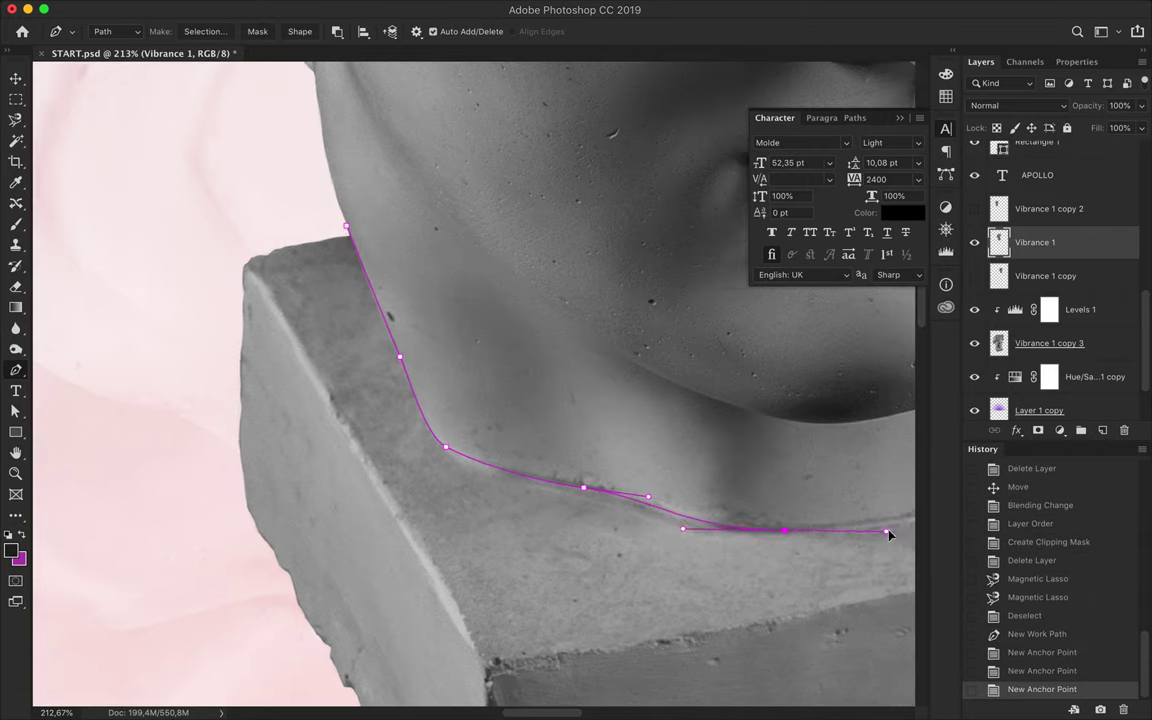
key("ctrl+z")
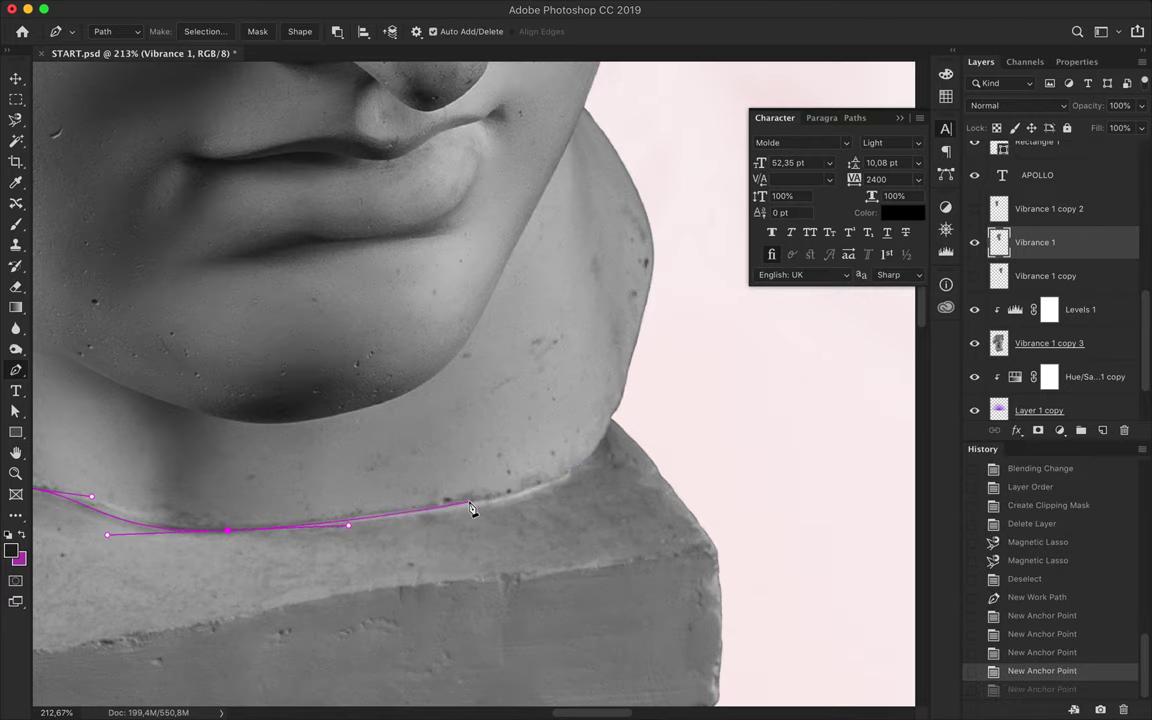
left_click(605, 433)
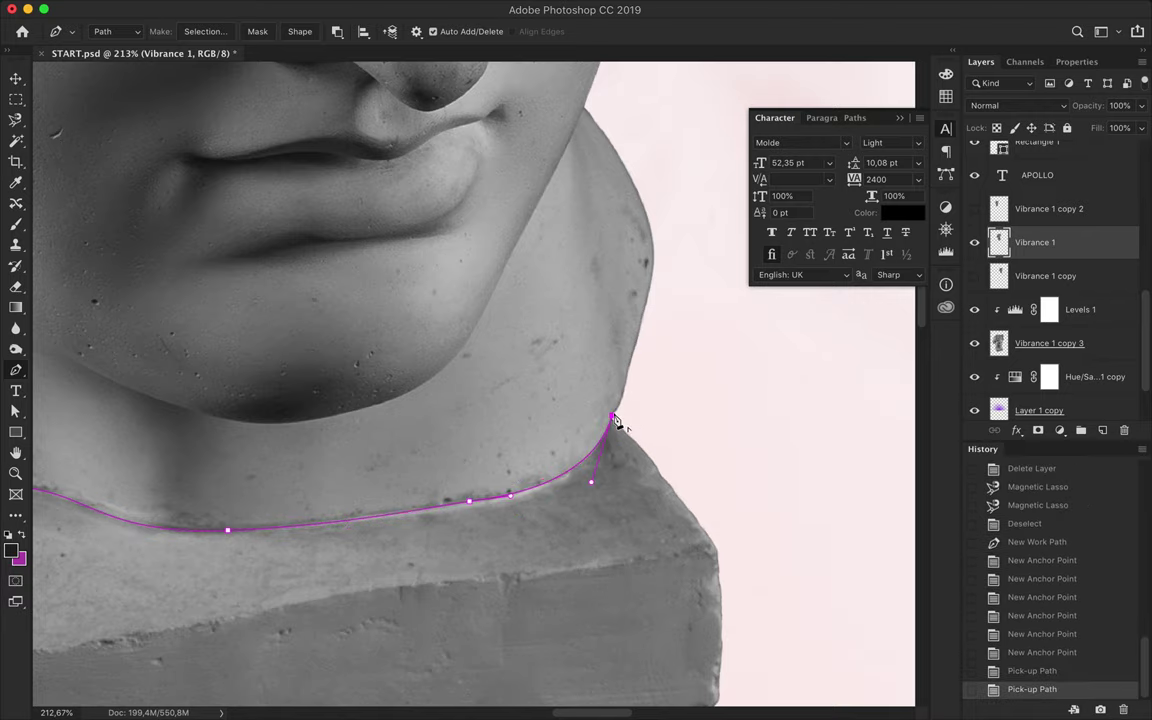
left_click(613, 418)
key("ctrl+0")
Convert the path to a selection, invert it, clear the rest, and paste as a new layer.
left_click(228, 36)
key("Return")
key("ctrl+shift+i")
key("Delete")
key("ctrl+d")
key("ctrl+v")
Move the pasted neck piece down, then delete it and the other leftover layer.
key("v")
left_click_drag(476, 300, 488, 432)
key("Delete")
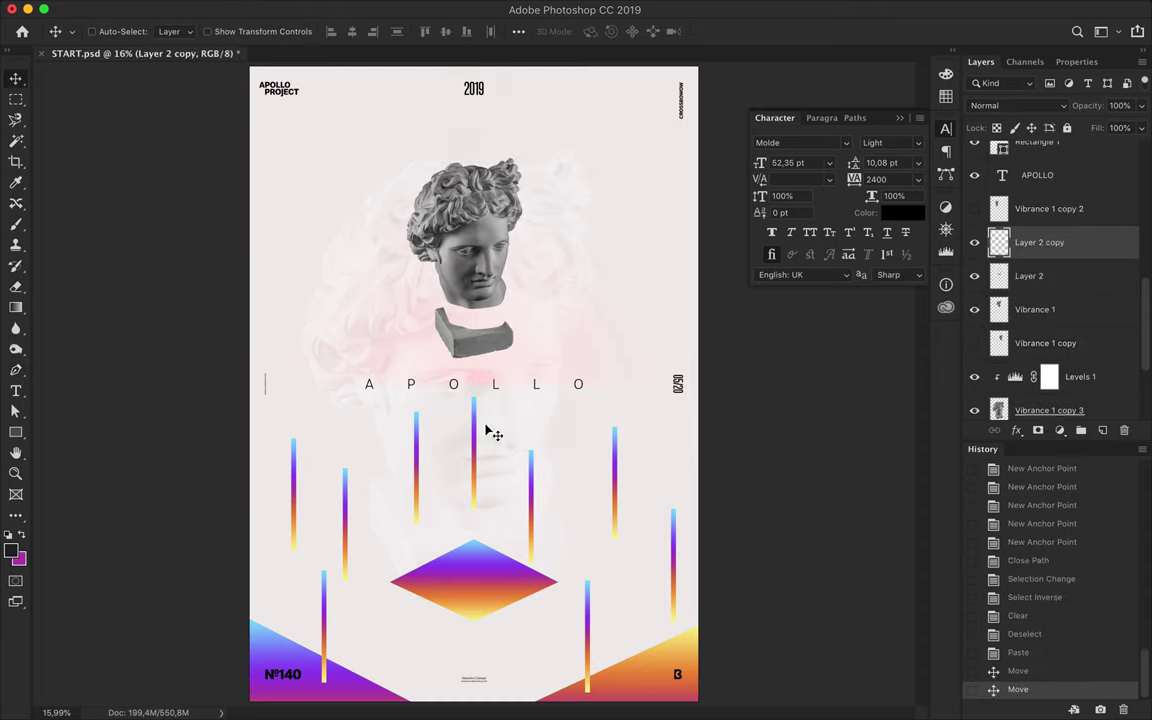
key("Delete")
Enlarge the middle head to about 120% and nudge it into place.
key("ctrl+t")
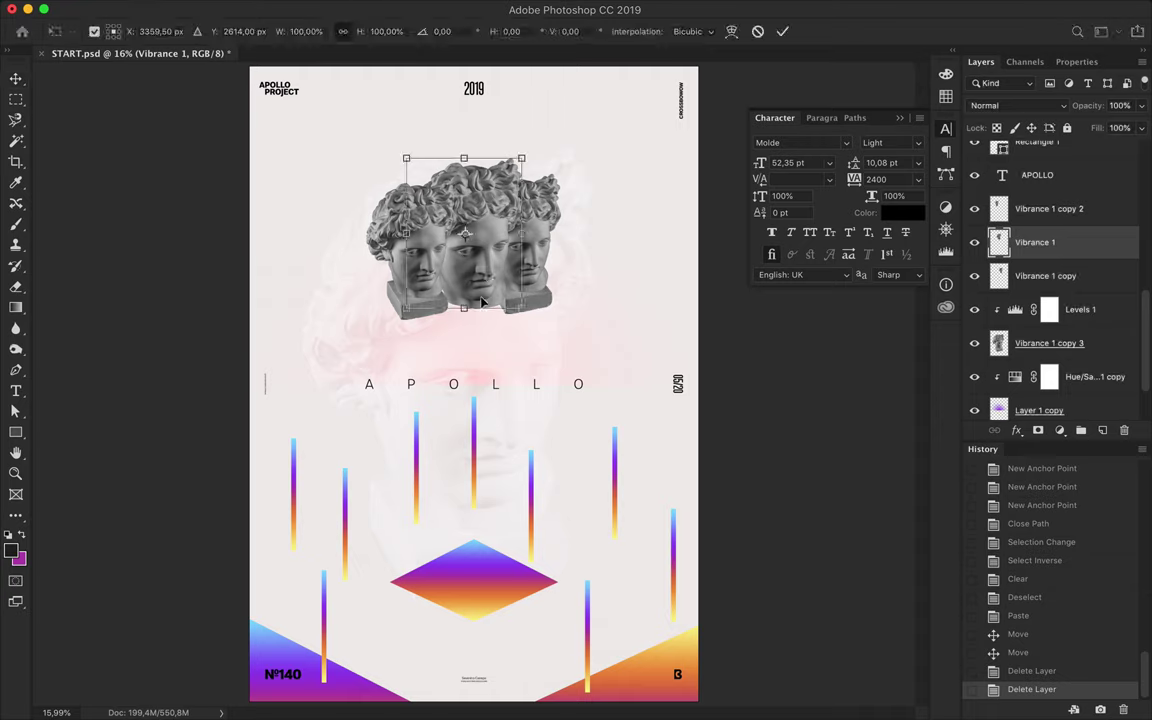
left_click_drag(464, 165, 464, 153)
key("Return")
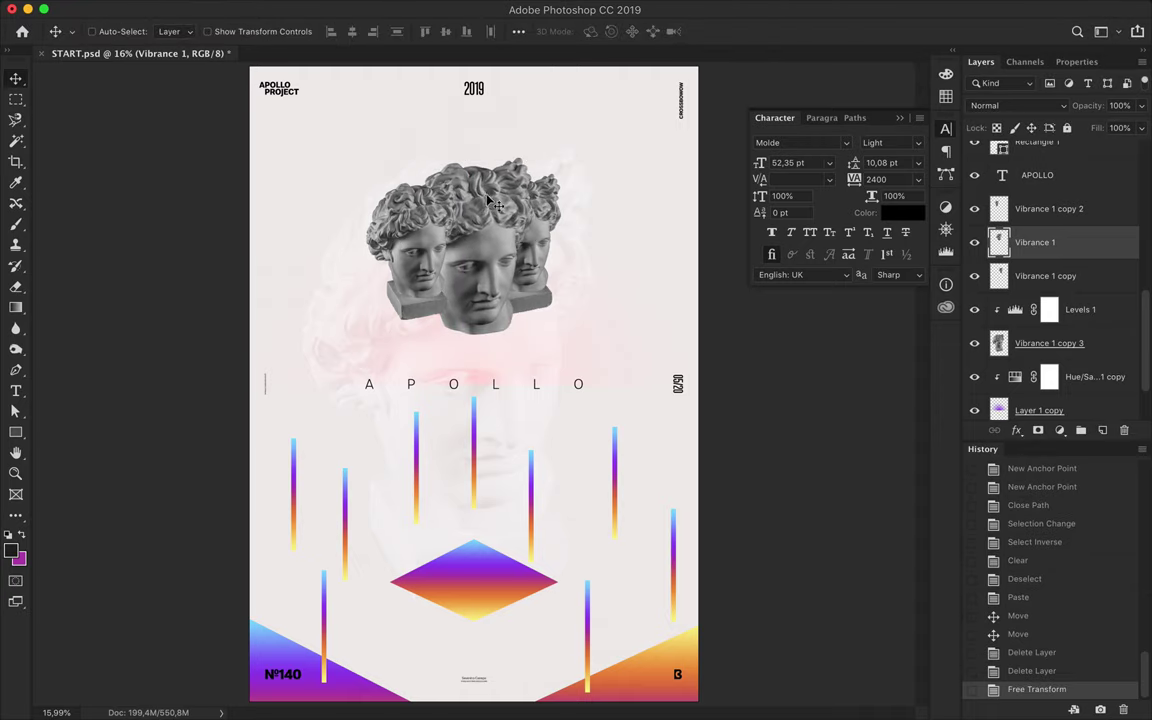
left_click_drag(478, 206, 487, 196)
scroll(430, 298, "up", 3)
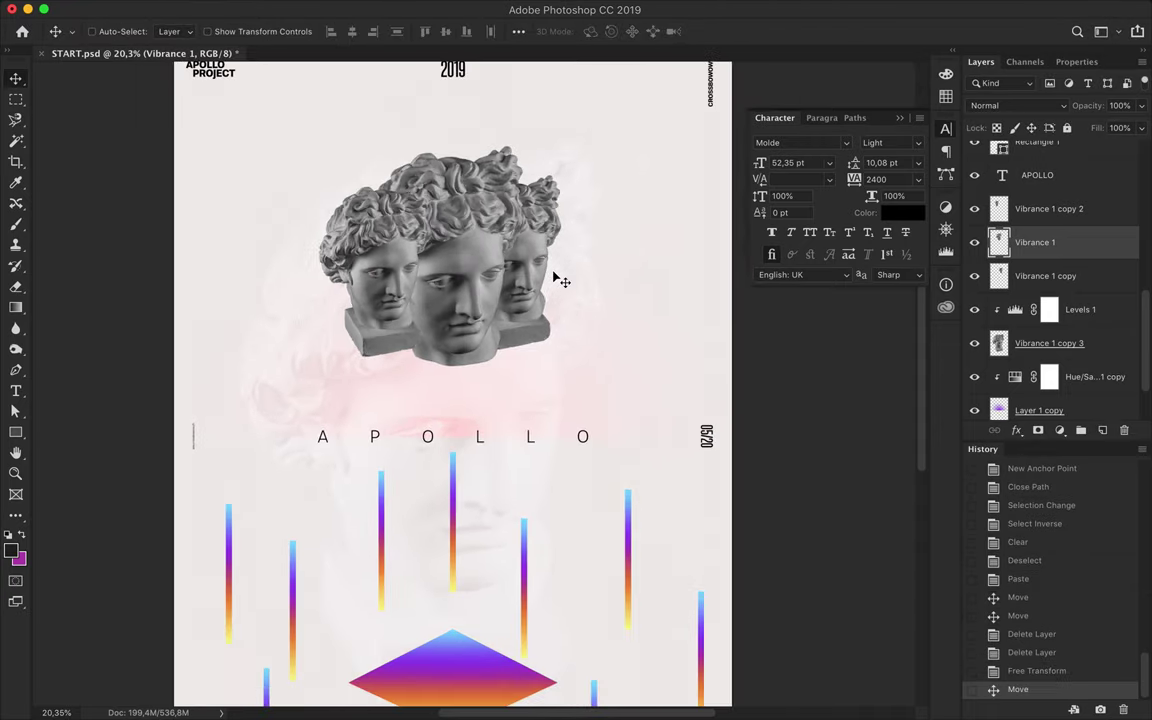
scroll(553, 275, "down", 5)
Lower Layer 1 copy's fill from 78% to 26%, then delete Layer 1 copy and Layer 1.
left_click(1039, 336)
left_click(1015, 105)
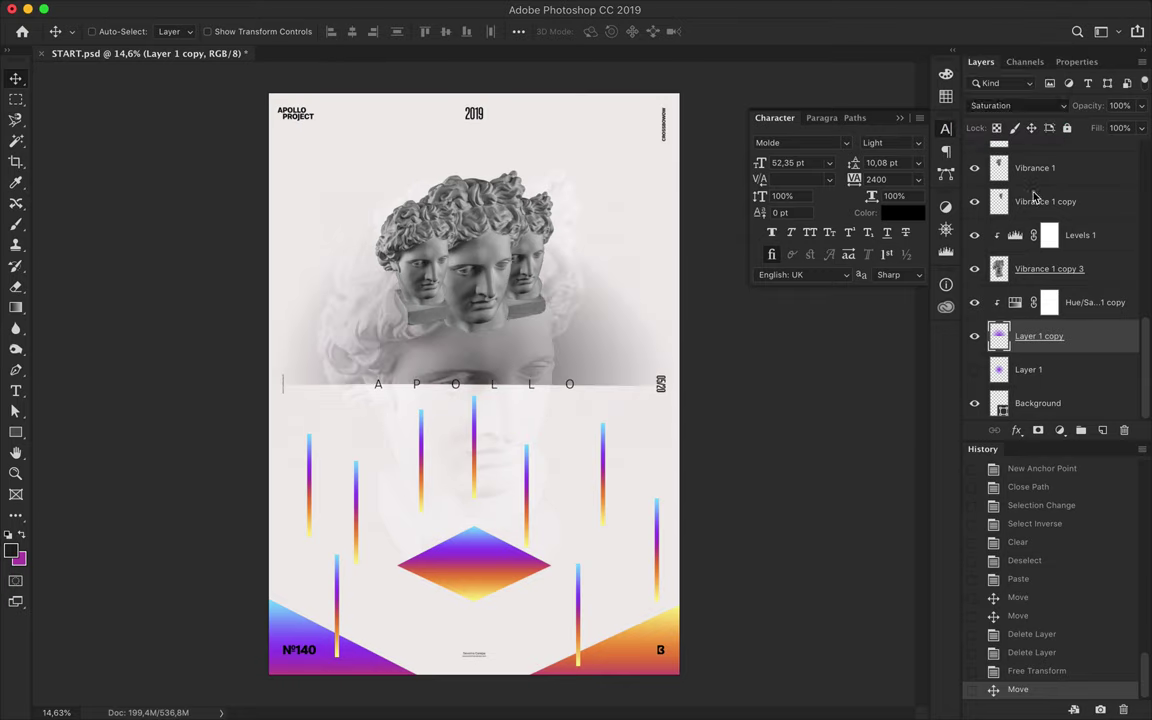
left_click_drag(1124, 148, 1087, 150)
key("Delete")
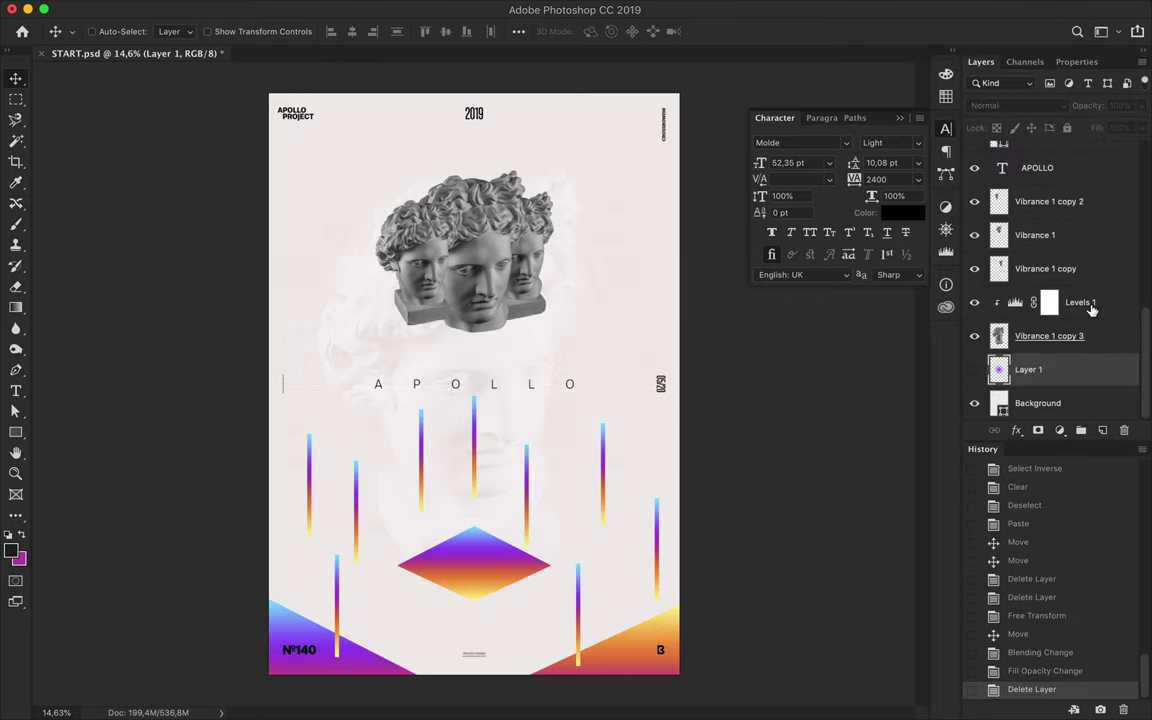
key("Delete")
Group the Rectangle bar layers as RECTANGLE and squeeze them horizontally to about 89%.
scroll(1033, 200, "up", 5)
left_click(1033, 178)
scroll(1040, 250, "down", 5)
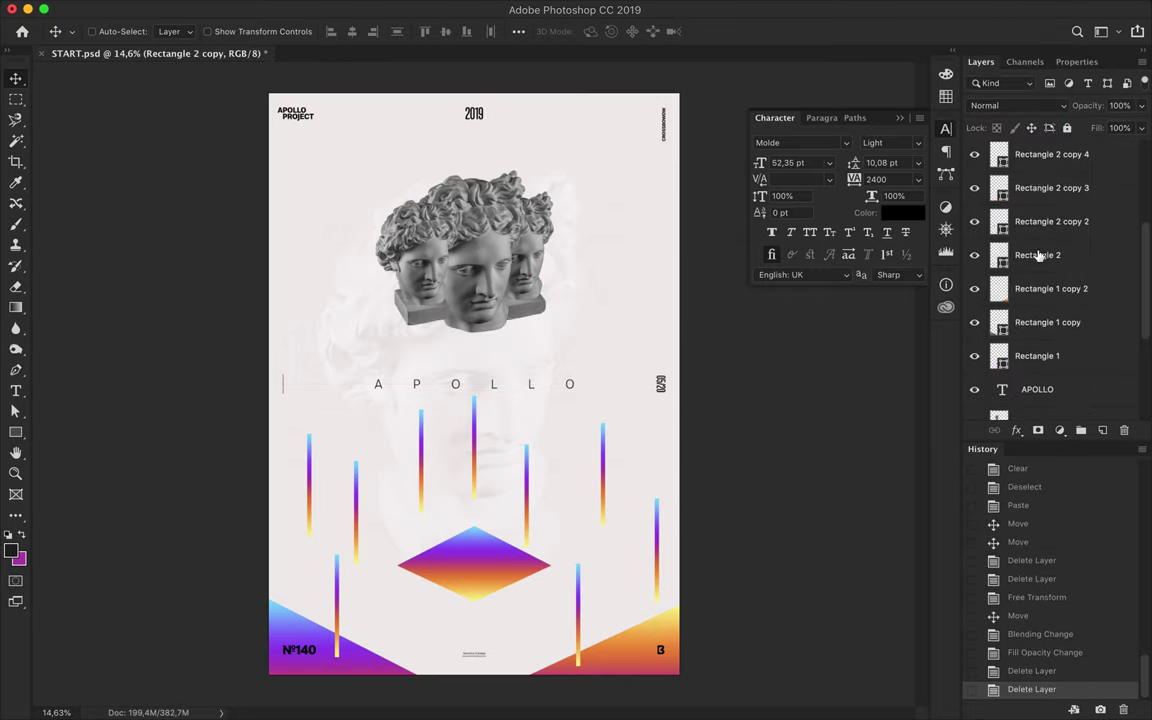
left_click(1038, 252, "shift")
key("ctrl+g")
type("TANGLE")
key("Return")
key("ctrl+t")
mouse_move(657, 530)
left_mouse_down()
mouse_move(489, 532)
mouse_move(540, 490)
mouse_move(571, 522)
left_mouse_up()
Shift and duplicate the rainbow gradient bars left, right and lower around the diamond.
key("Return")
left_click_drag(538, 470, 578, 470)
mouse_move(407, 478)
left_mouse_down()
mouse_move(362, 509)
mouse_move(417, 514)
mouse_move(400, 595)
mouse_move(340, 596)
left_mouse_up()
mouse_move(478, 482)
left_mouse_down()
mouse_move(450, 481)
mouse_move(532, 490)
left_mouse_up()
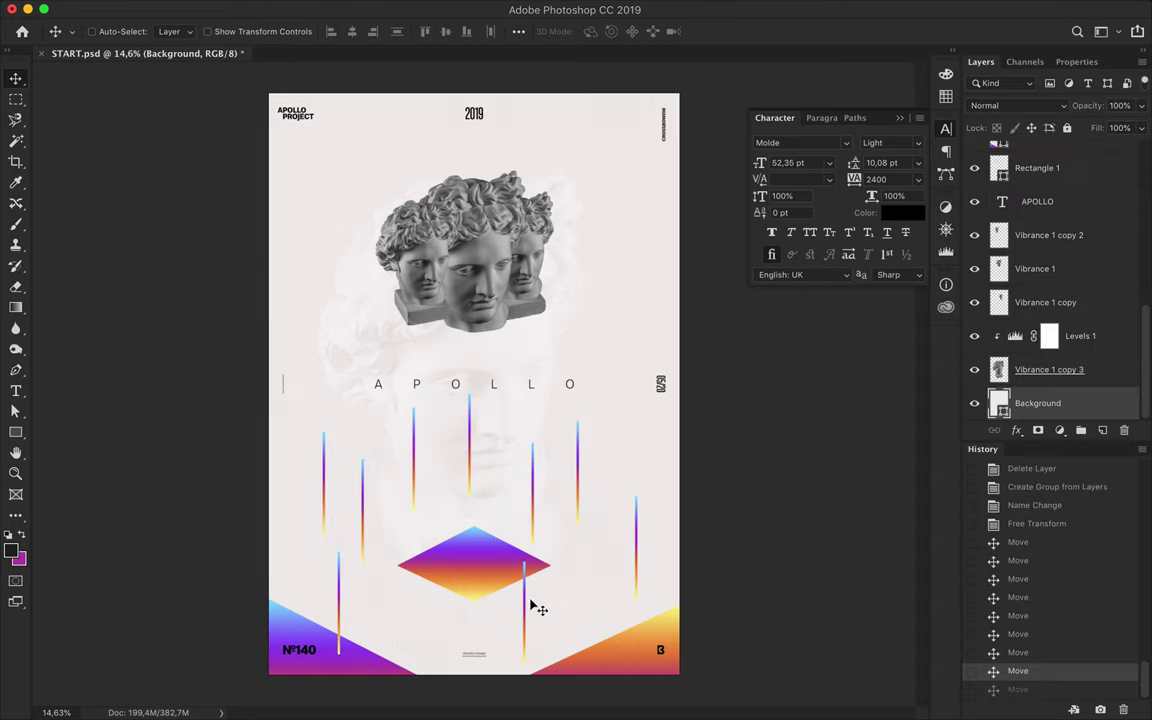
left_click_drag(540, 607, 590, 605)
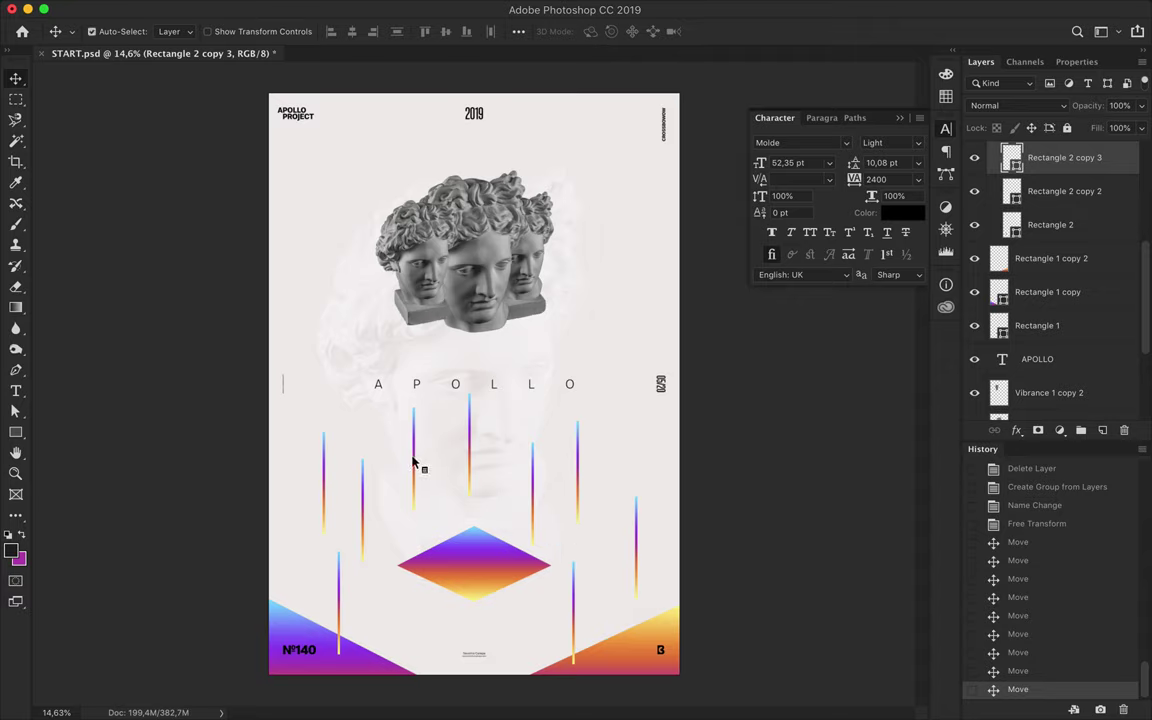
left_click_drag(415, 462, 415, 492)
left_click_drag(323, 480, 304, 480)
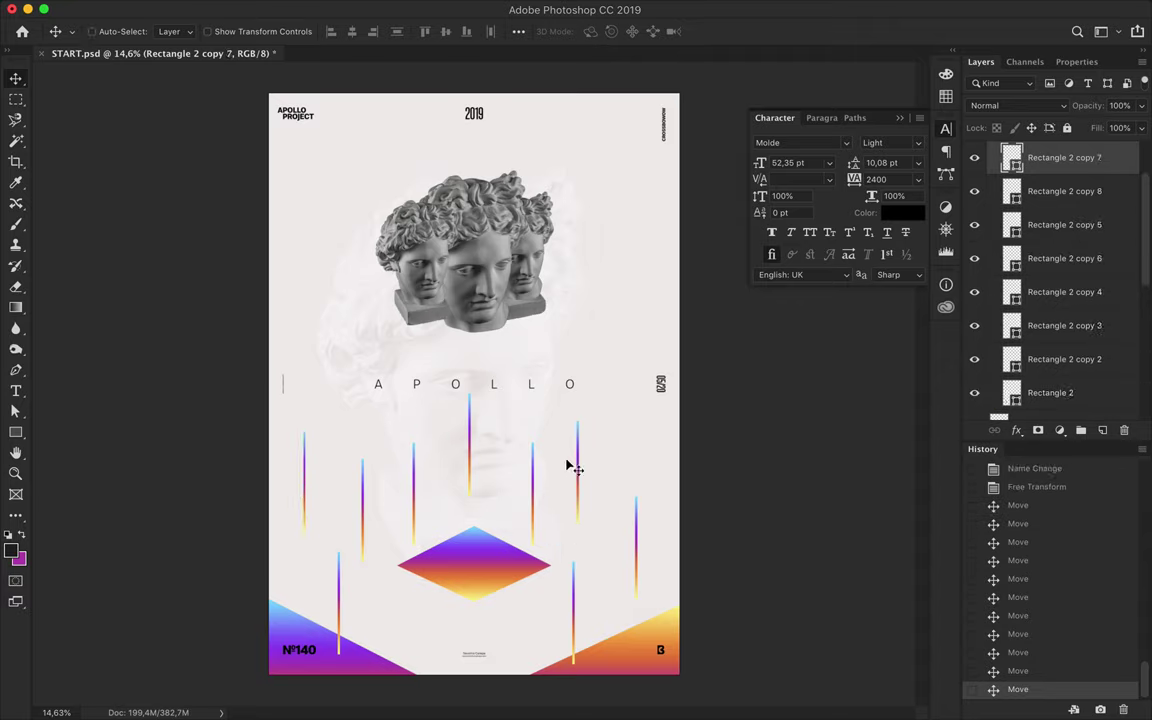
left_click_drag(363, 506, 350, 556)
left_click_drag(537, 521, 568, 523)
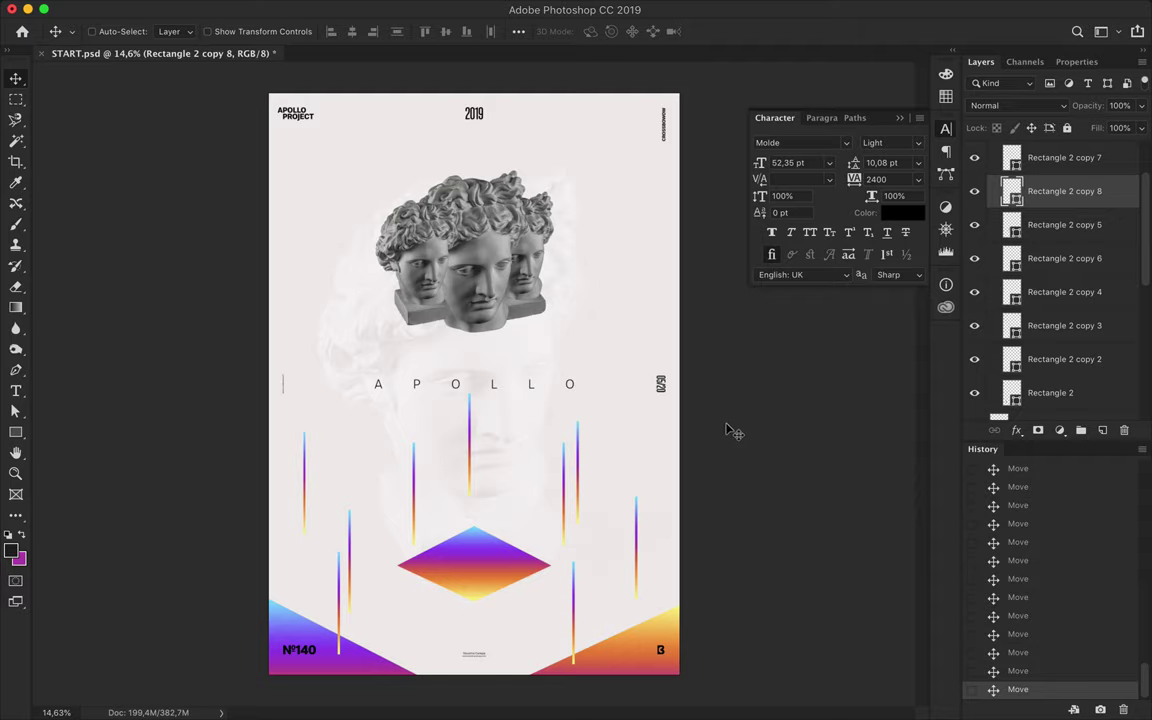
scroll(731, 431, "down", 1)
Group layers, cancel a transform, and dismiss the text colour chooser.
key("ctrl+g")
key("ctrl+t")
key("Escape")
key("t")
left_click(903, 212)
left_click(946, 96)
Load the Black Numbers layer's outline as a selection and paint a brush stroke inside it.
left_click(957, 186)
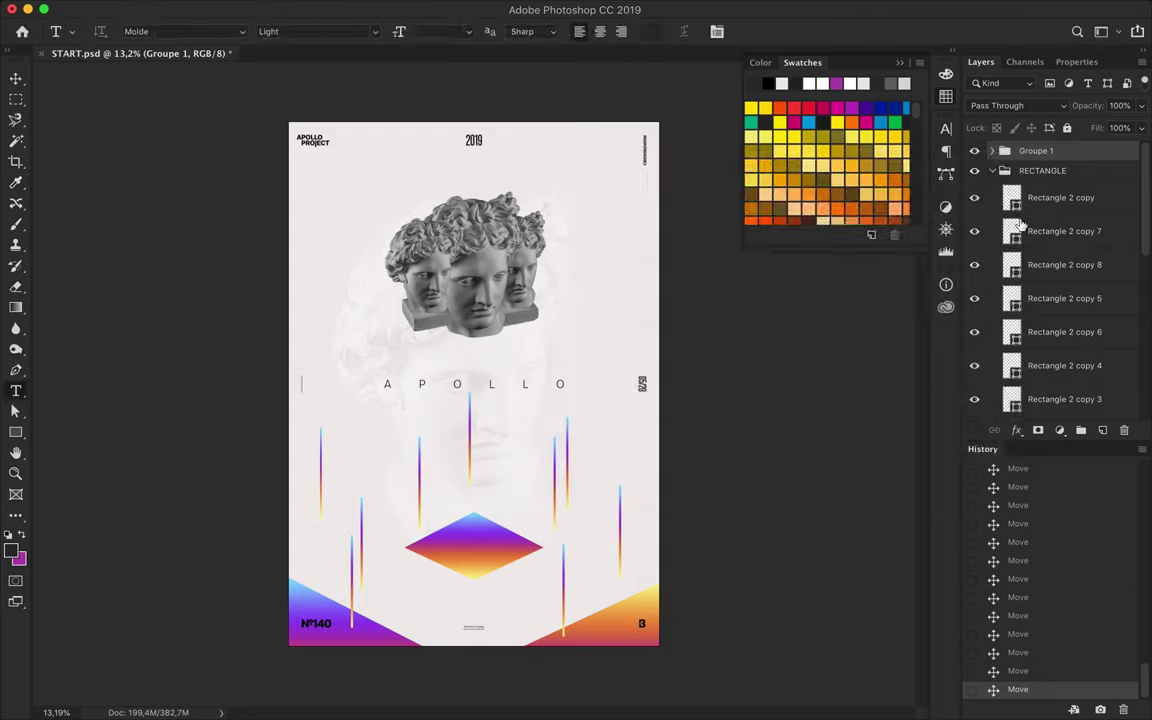
left_click(1012, 268, "ctrl")
key("b")
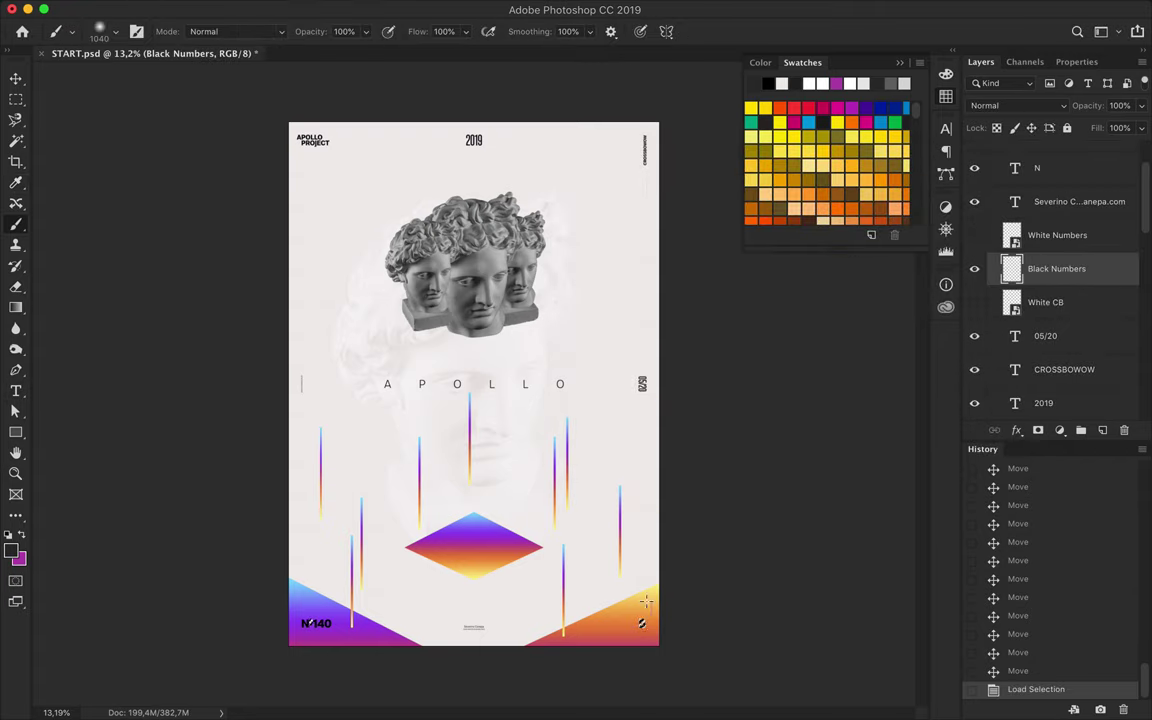
left_click(305, 623)
left_click(305, 623)
Move the statue heads to align them with the guides.
key("v")
scroll(597, 343, "up", 3)
left_click_drag(470, 399, 492, 370)
scroll(484, 390, "up", 2)
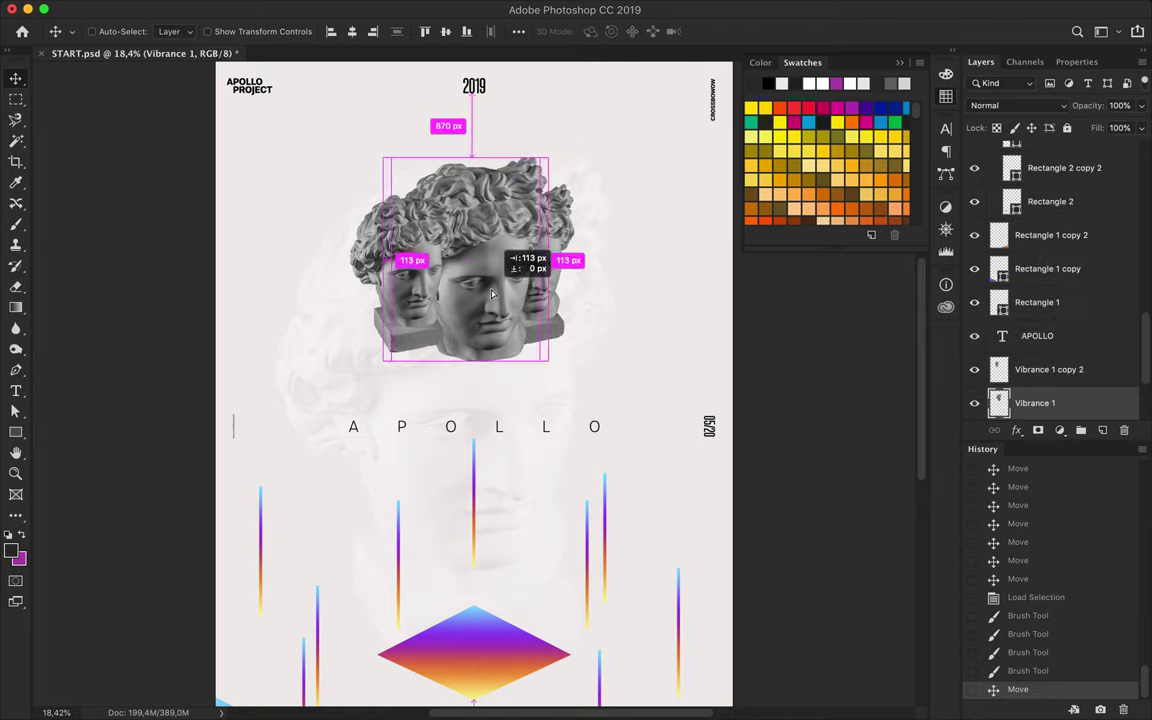
Duplicate the heads layer and add a gradient rectangle clipped to it in Color blend mode.
left_click_drag(1040, 345, 1040, 400)
key("u")
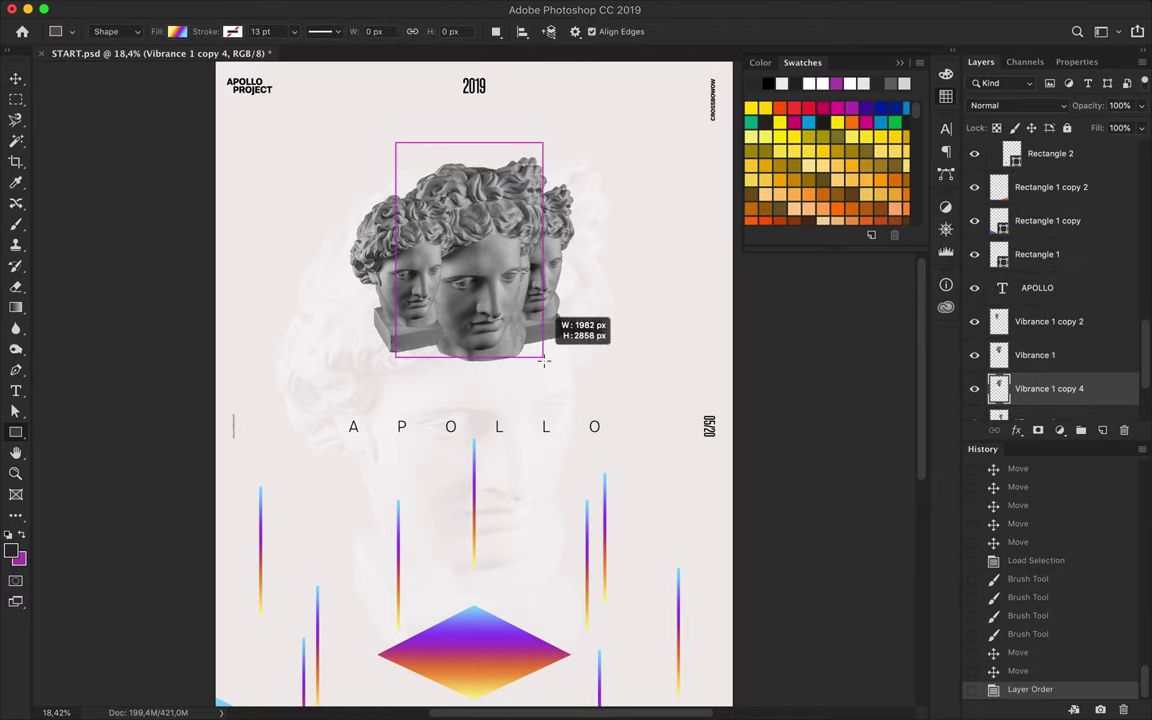
left_click_drag(544, 358, 548, 386)
left_click(981, 62)
key("ctrl+alt+g")
left_click(1018, 105)
left_click(1010, 457)
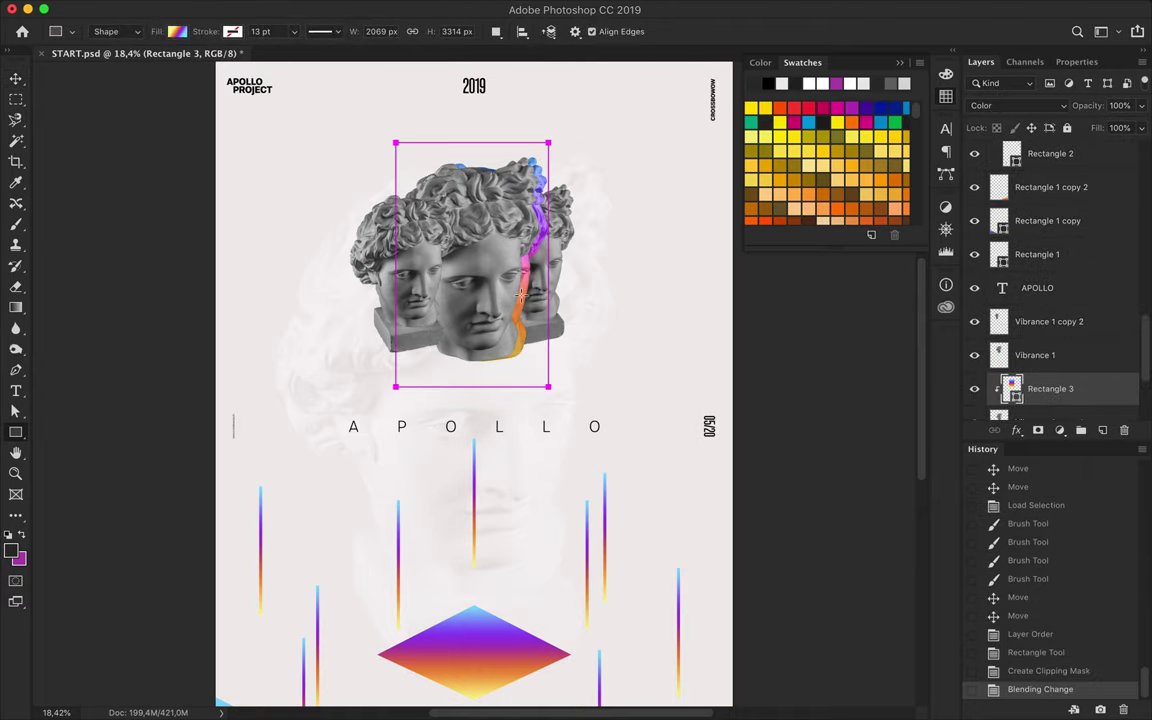
Narrow the rainbow rectangle into a thin strip and move the tinted heads copy above the original.
key("v")
key("ctrl+t")
left_click_drag(472, 386, 520, 362)
key("Return")
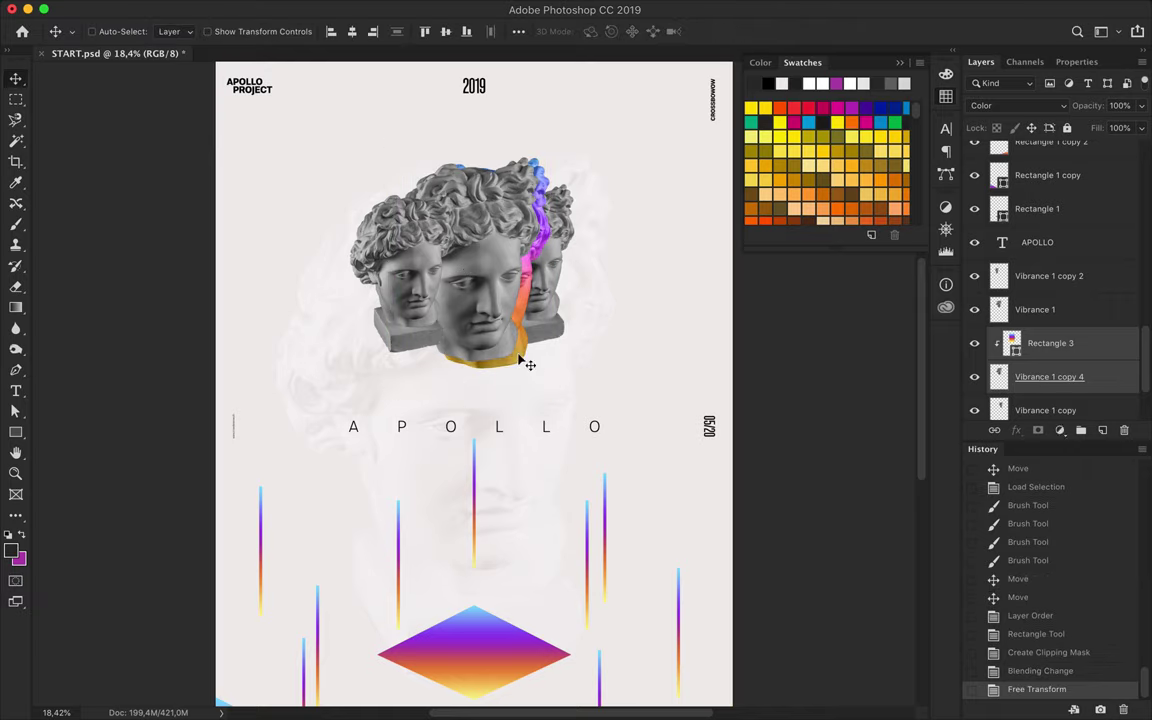
left_click_drag(1040, 376, 1035, 295)
Try moving the Vibrance 1 heads, undo the move, and zoom out to the whole poster.
left_click(1035, 376)
mouse_move(398, 277)
left_mouse_down()
mouse_move(457, 308)
mouse_move(562, 280)
left_mouse_up()
key("ctrl+alt+z")
key("ctrl+alt+z")
key("ctrl+alt+z")
key("ctrl+minus")
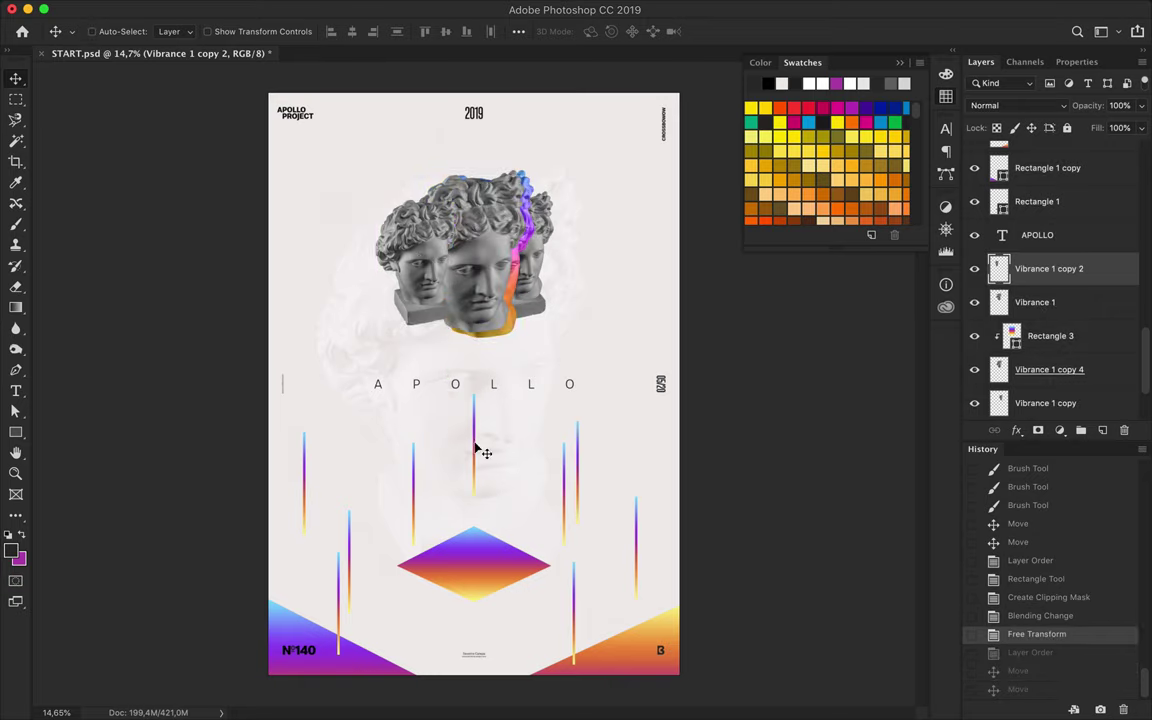
Move the gradient diamond up behind the heads and enlarge it.
left_click_drag(473, 565, 476, 257)
key("ctrl+shift+bracketleft")
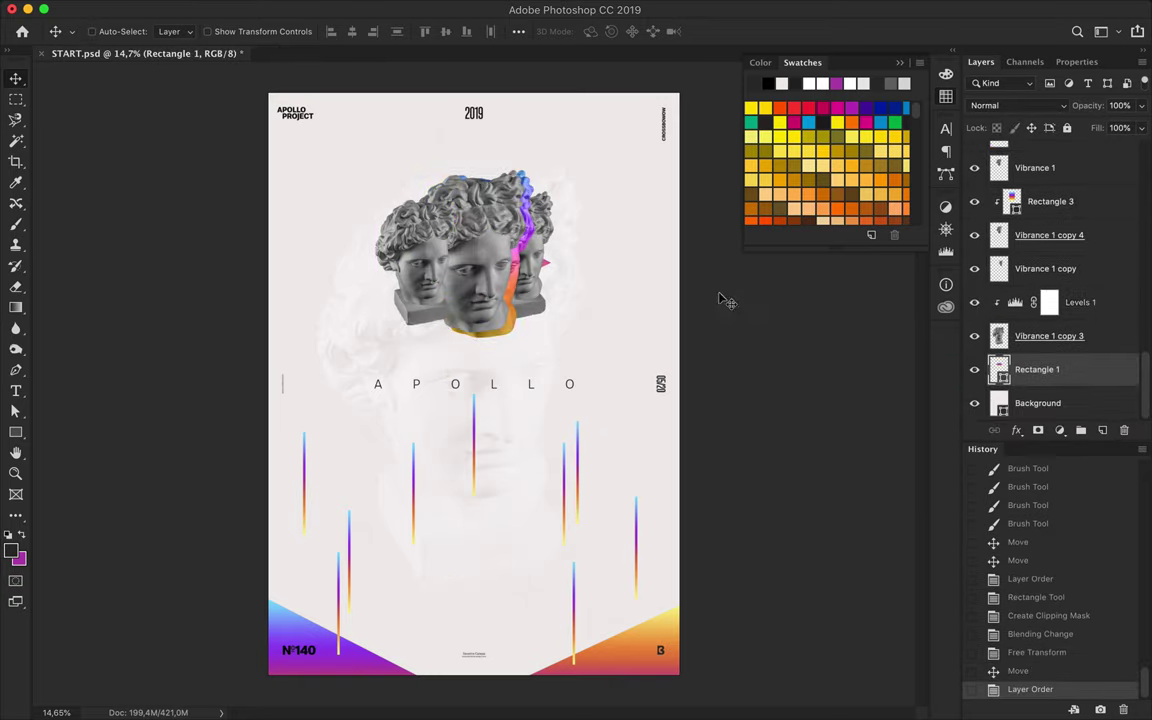
key("ctrl+t")
left_click_drag(490, 355, 493, 318)
key("Return")
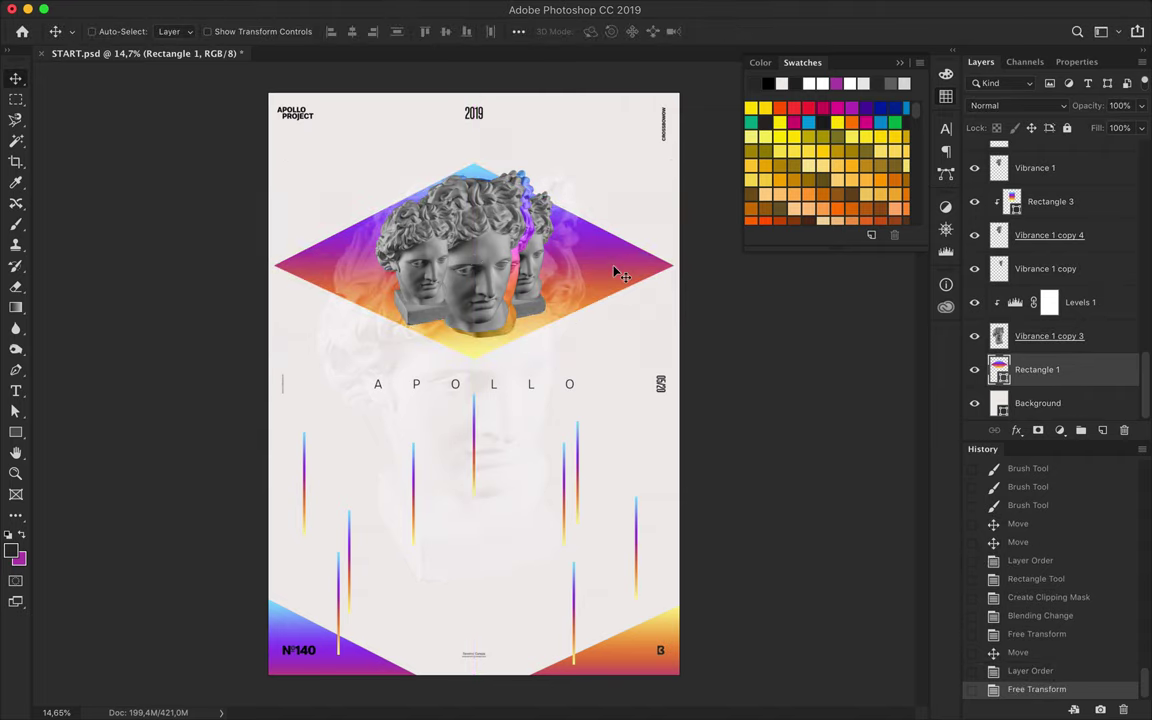
Undo the diamond changes, delete the diamond, and lower a gradient bar.
key("ctrl+alt+z")
key("ctrl+alt+z")
key("ctrl+alt+z")
key("Delete")
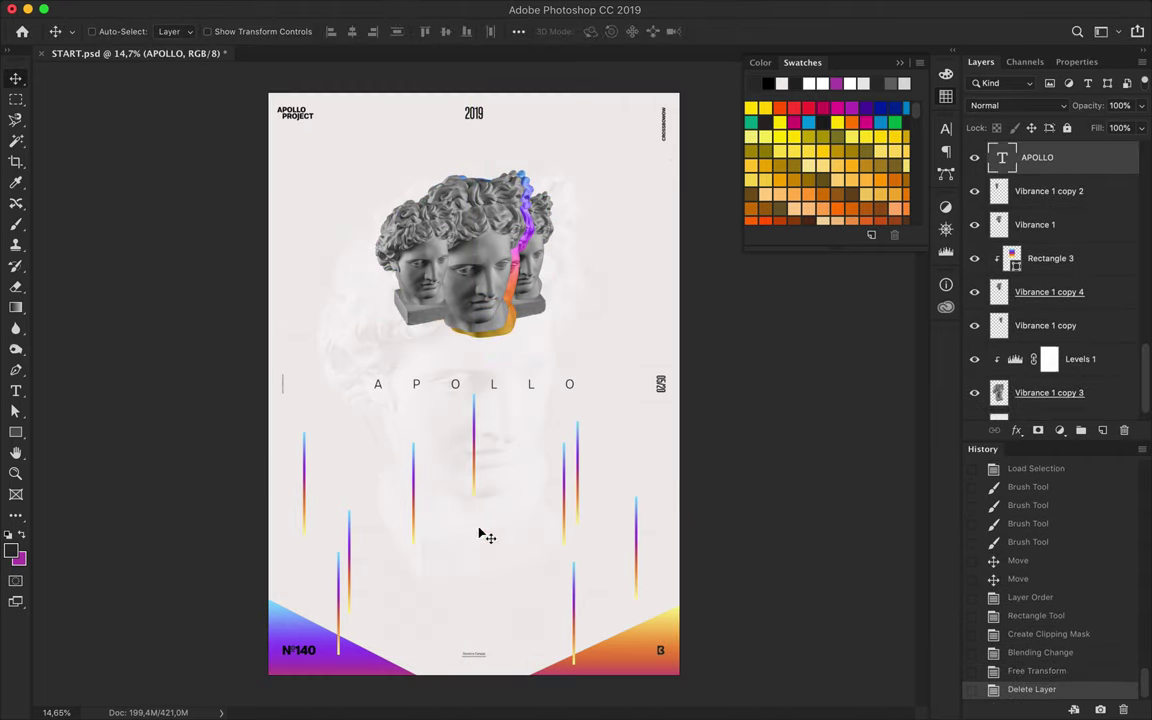
left_click_drag(476, 463, 477, 563)
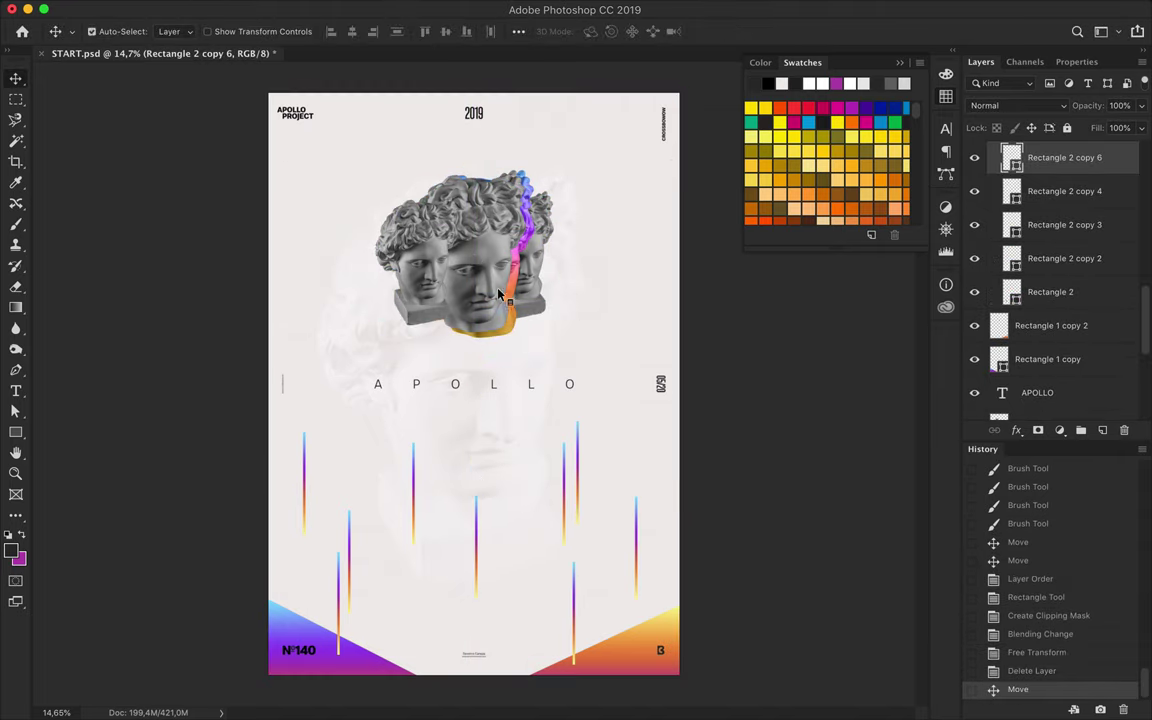
Delete the leftmost statue head, then lasso the front head and paste it as a new layer.
key("Delete")
key("l")
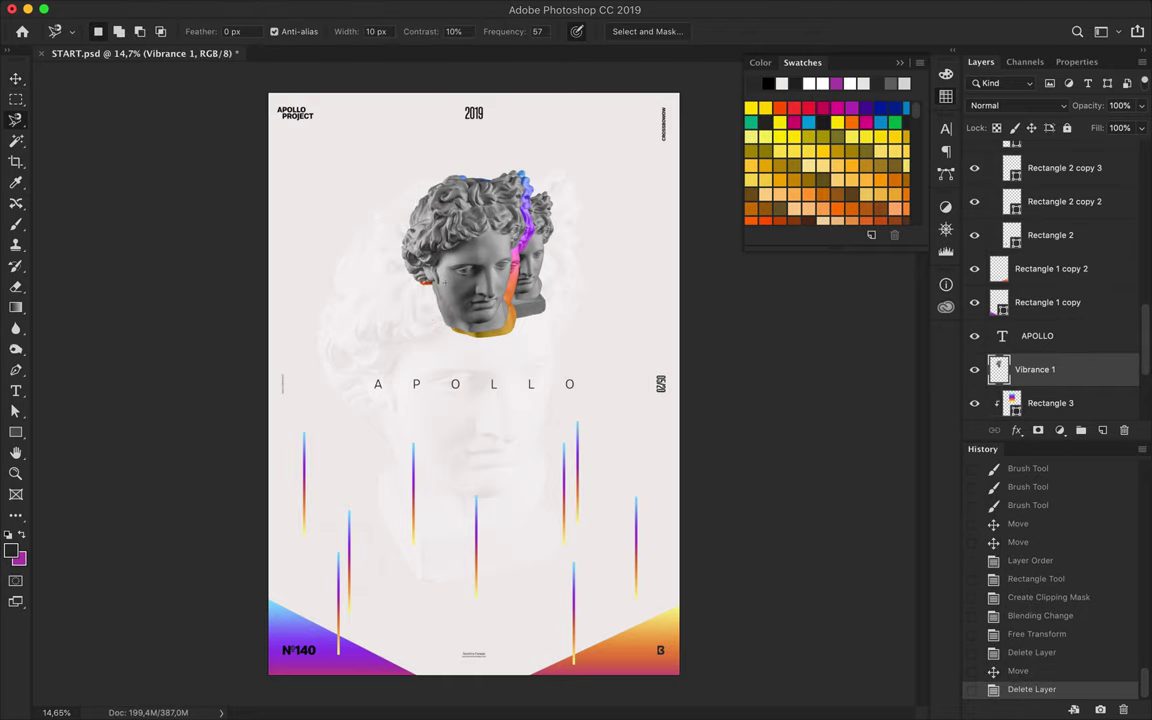
left_click(66, 119)
left_click_drag(394, 256, 400, 300)
key("ctrl+c")
key("ctrl+v")
Transform the pasted head, try a copy moved to the left, then delete that copy.
key("ctrl+t")
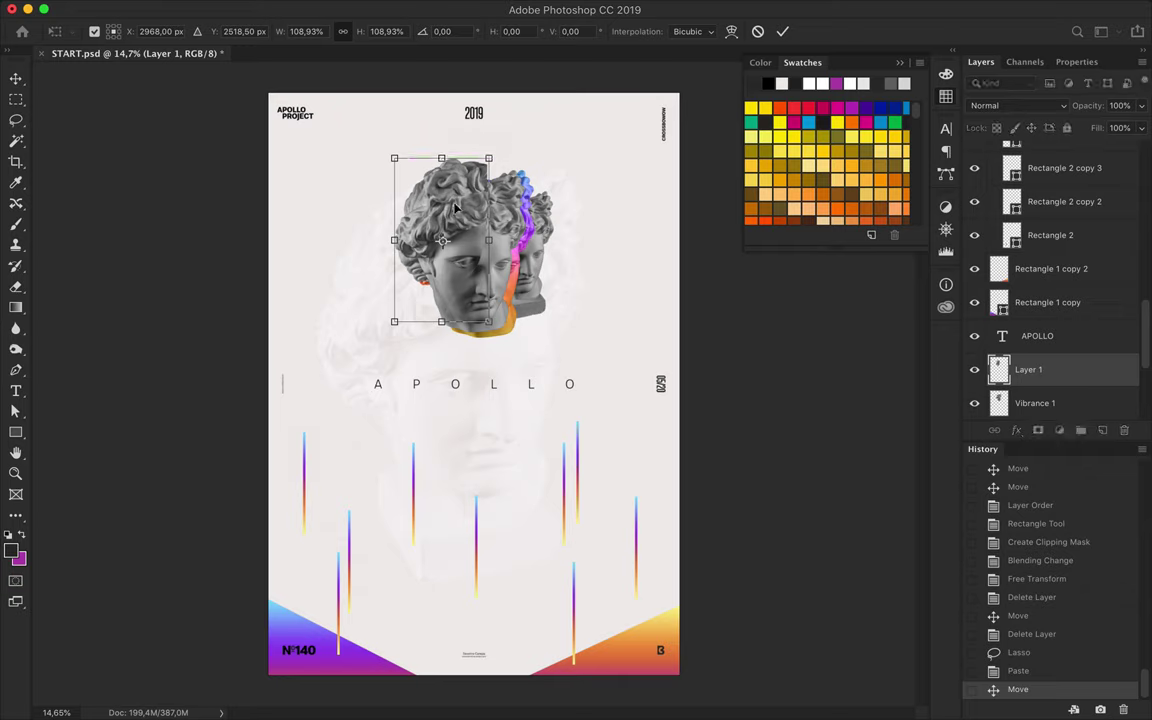
key("Return")
mouse_move(455, 207)
left_mouse_down()
mouse_move(412, 200)
mouse_move(450, 205)
mouse_move(436, 158)
left_mouse_up()
key("ctrl+t")
key("Return")
key("Delete")
Stretch the pasted head taller, restore an accidentally deleted head layer, and nudge the second head left.
key("ctrl+t")
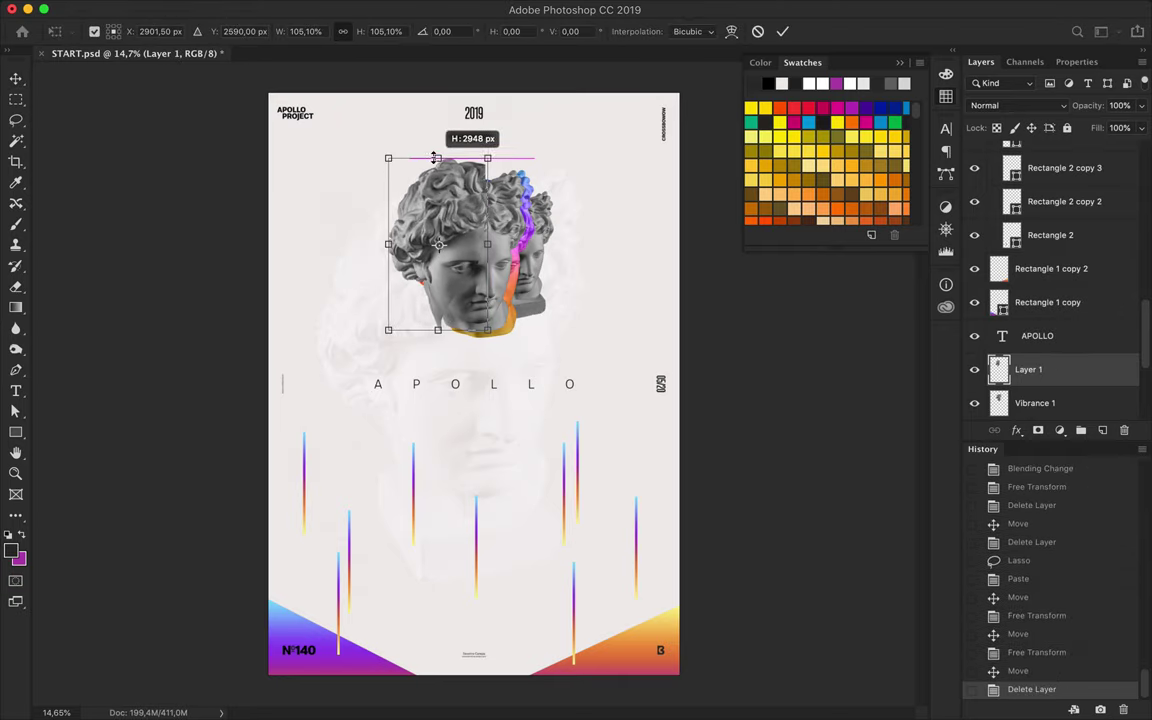
key("Return")
left_click_drag(470, 230, 540, 249)
key("Delete")
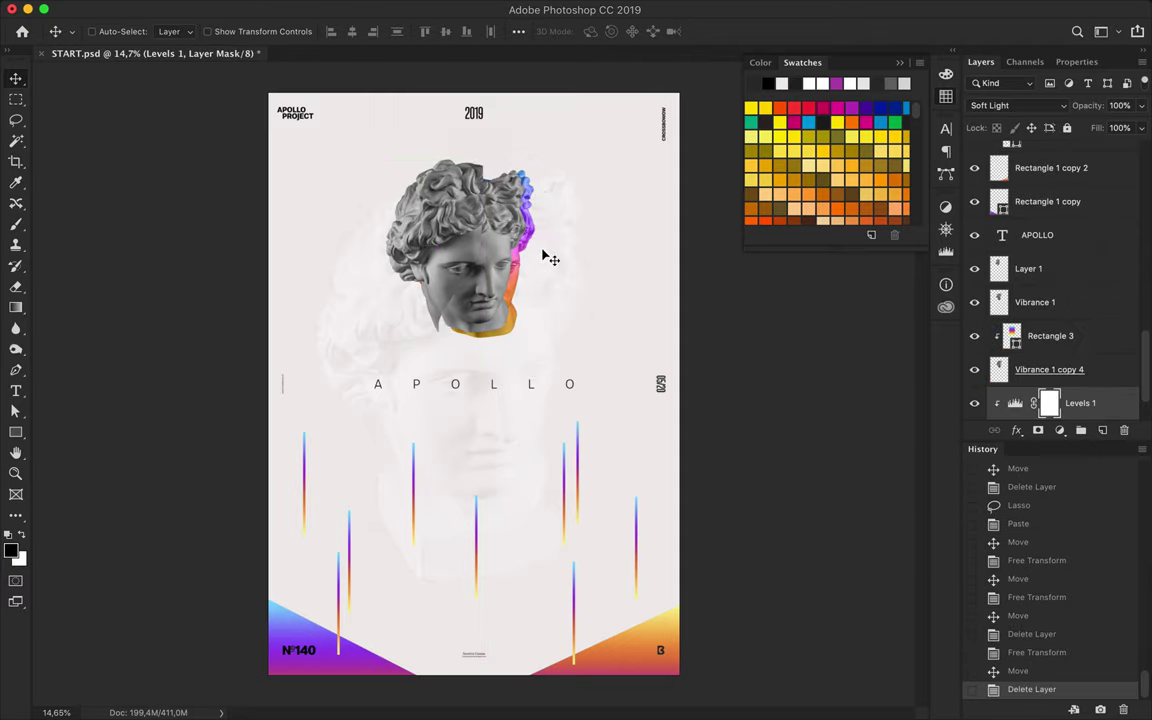
key("ctrl+z")
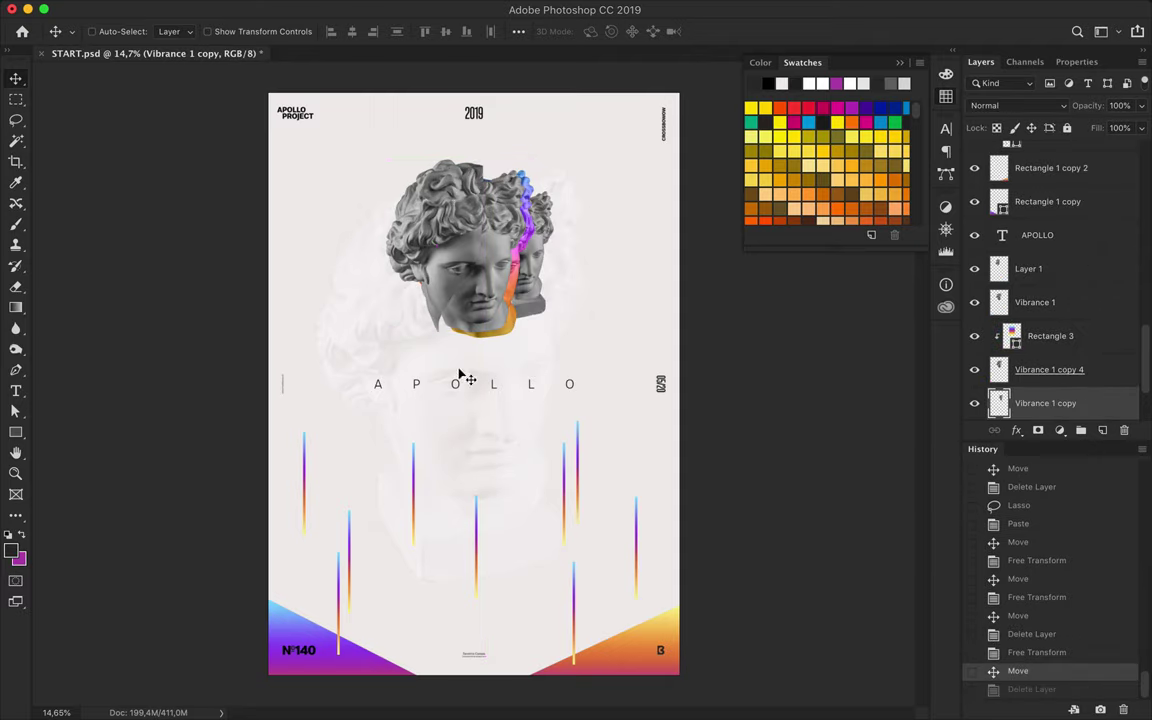
left_click_drag(530, 275, 525, 276)
Preview the whole poster full screen without panels, then return to normal view.
key("f")
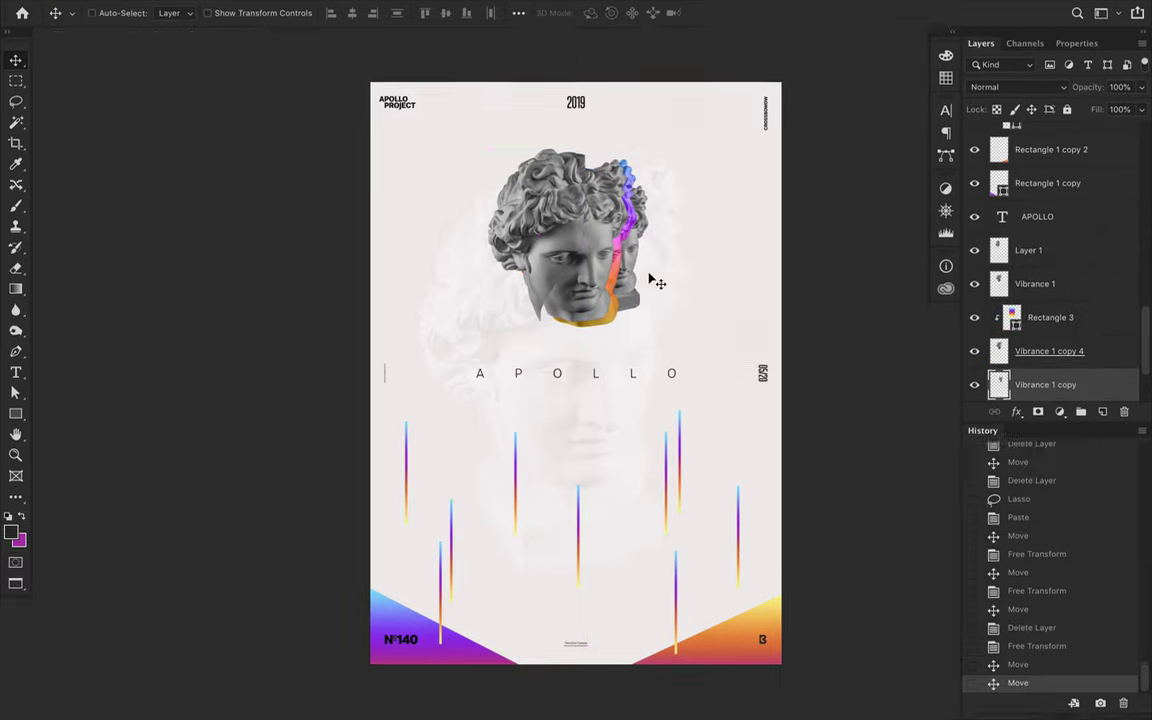
key("f")
key("Tab")
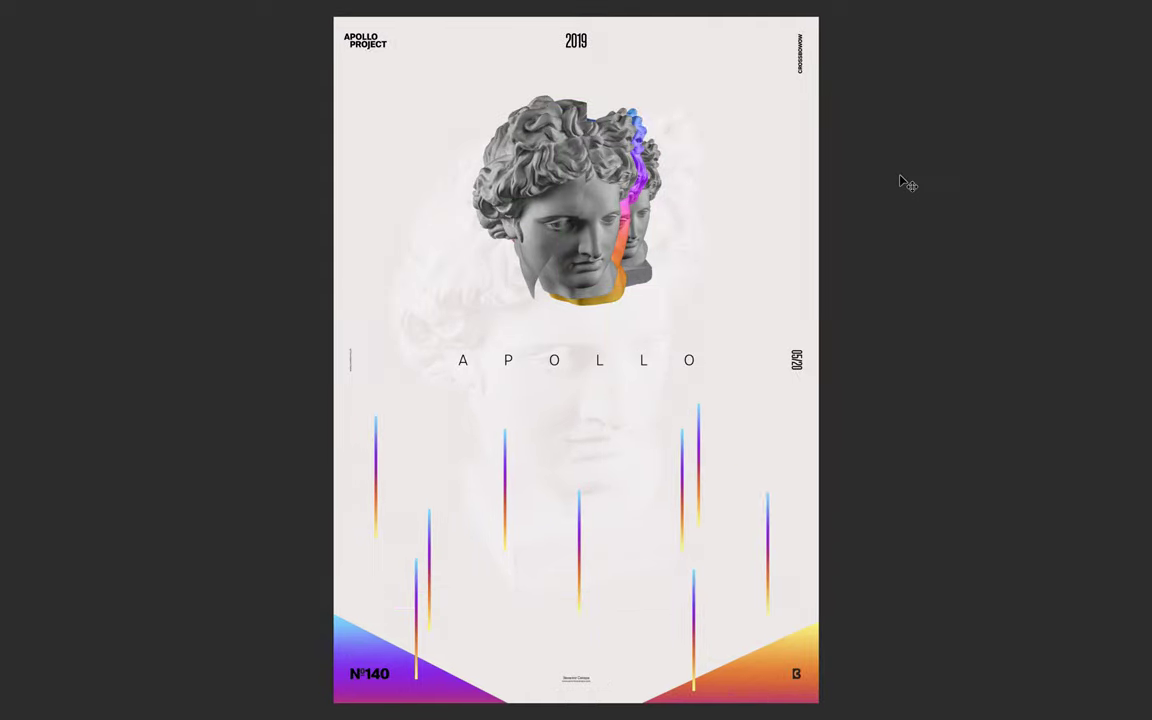
key("ctrl+minus")
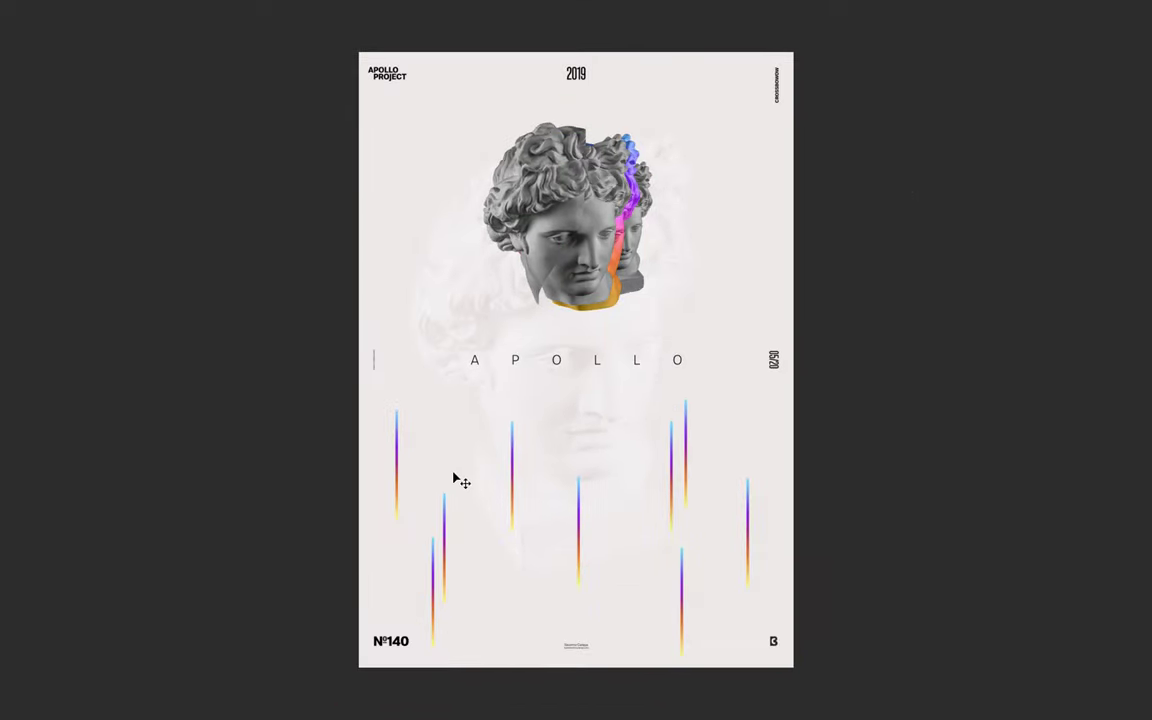
key("f")
Add a Levels adjustment raising output black to fade the heads.
left_click(1052, 386)
left_click(1054, 476)
left_click_drag(996, 271, 1035, 277)
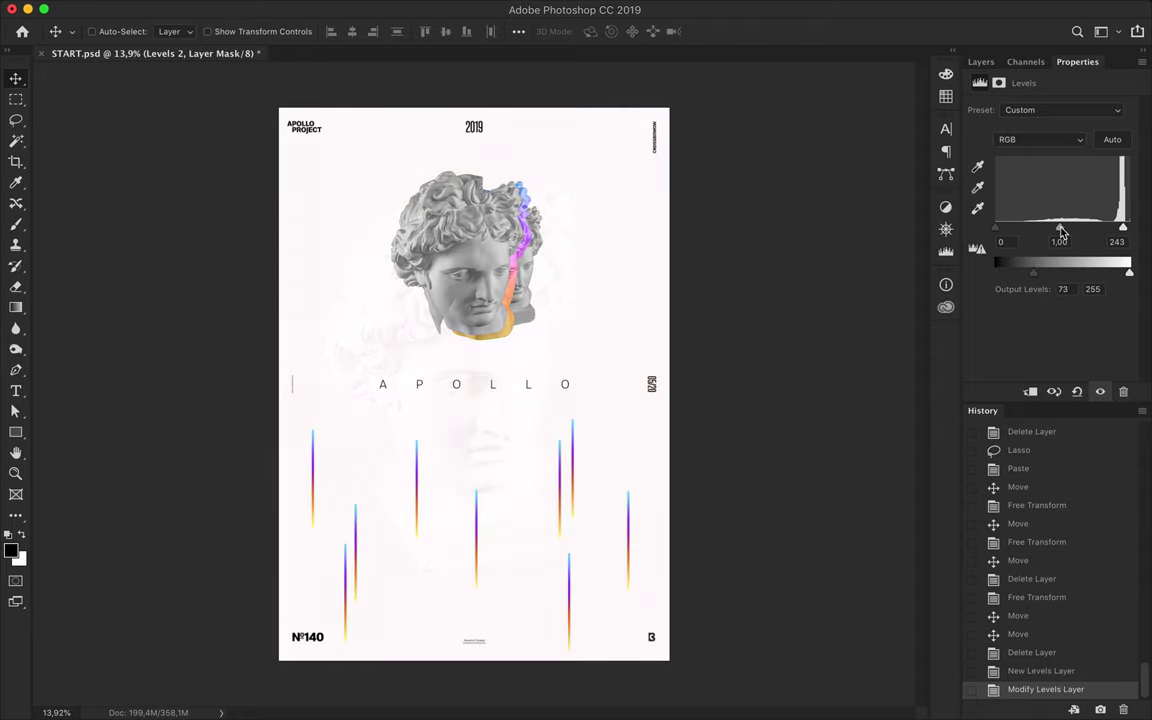
Clip the Levels to its head, add clipped copies on the Vibrance 1 and back heads, and save.
left_click(981, 61)
key("ctrl+alt+g")
left_click_drag(1080, 207, 1080, 252)
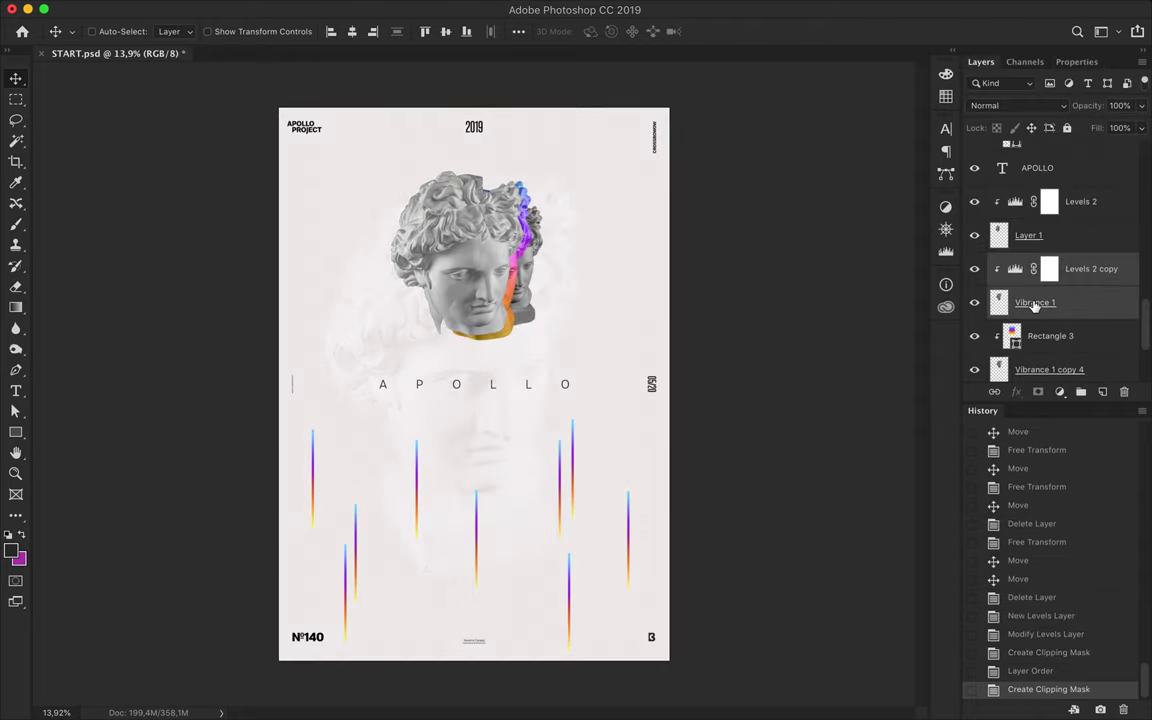
left_click(1020, 226)
scroll(1057, 245, "down", 2)
left_click_drag(1080, 194, 1080, 328)
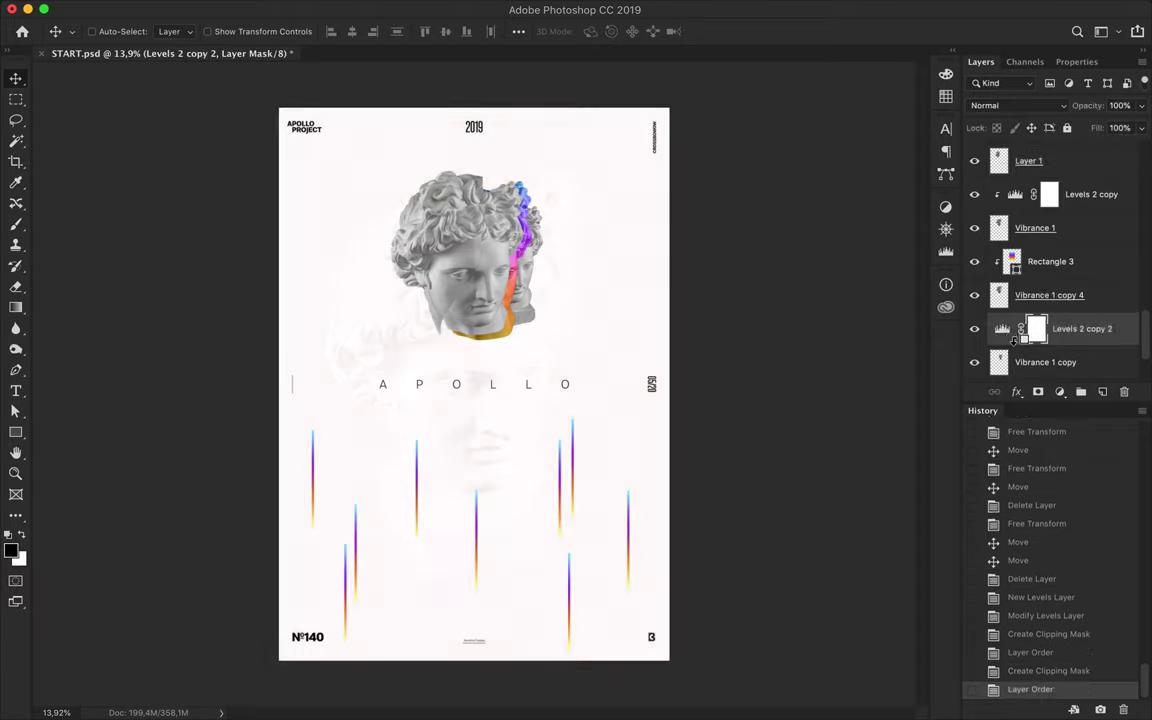
key("ctrl+s")
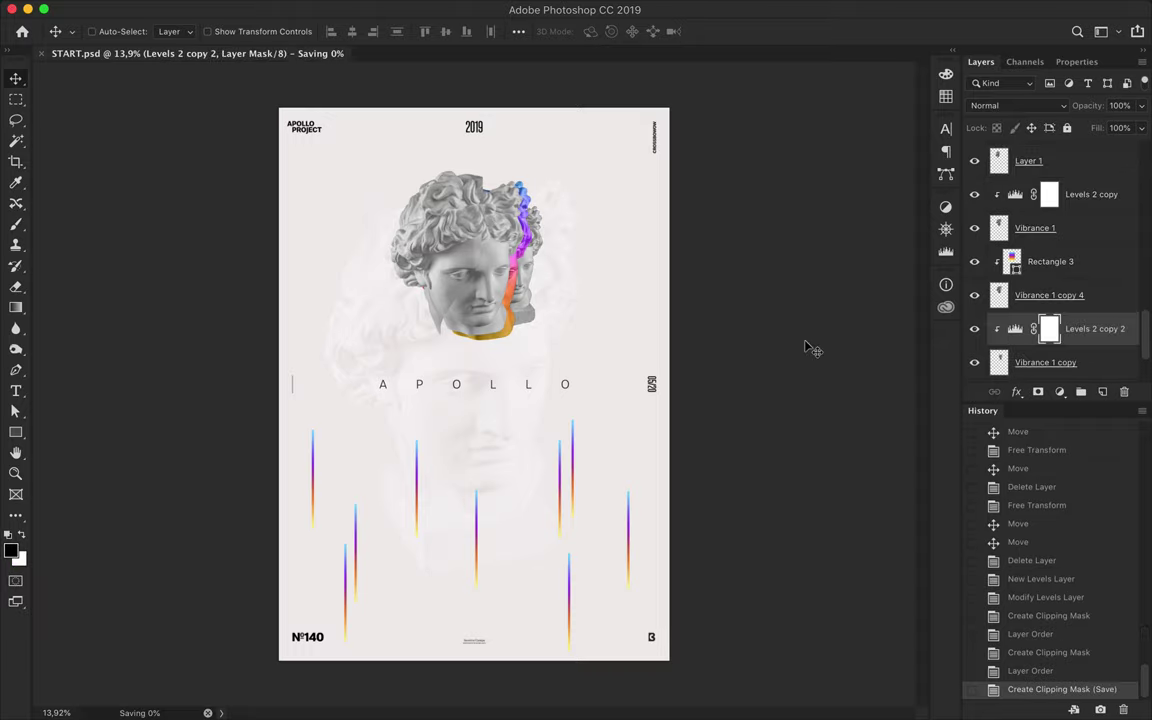